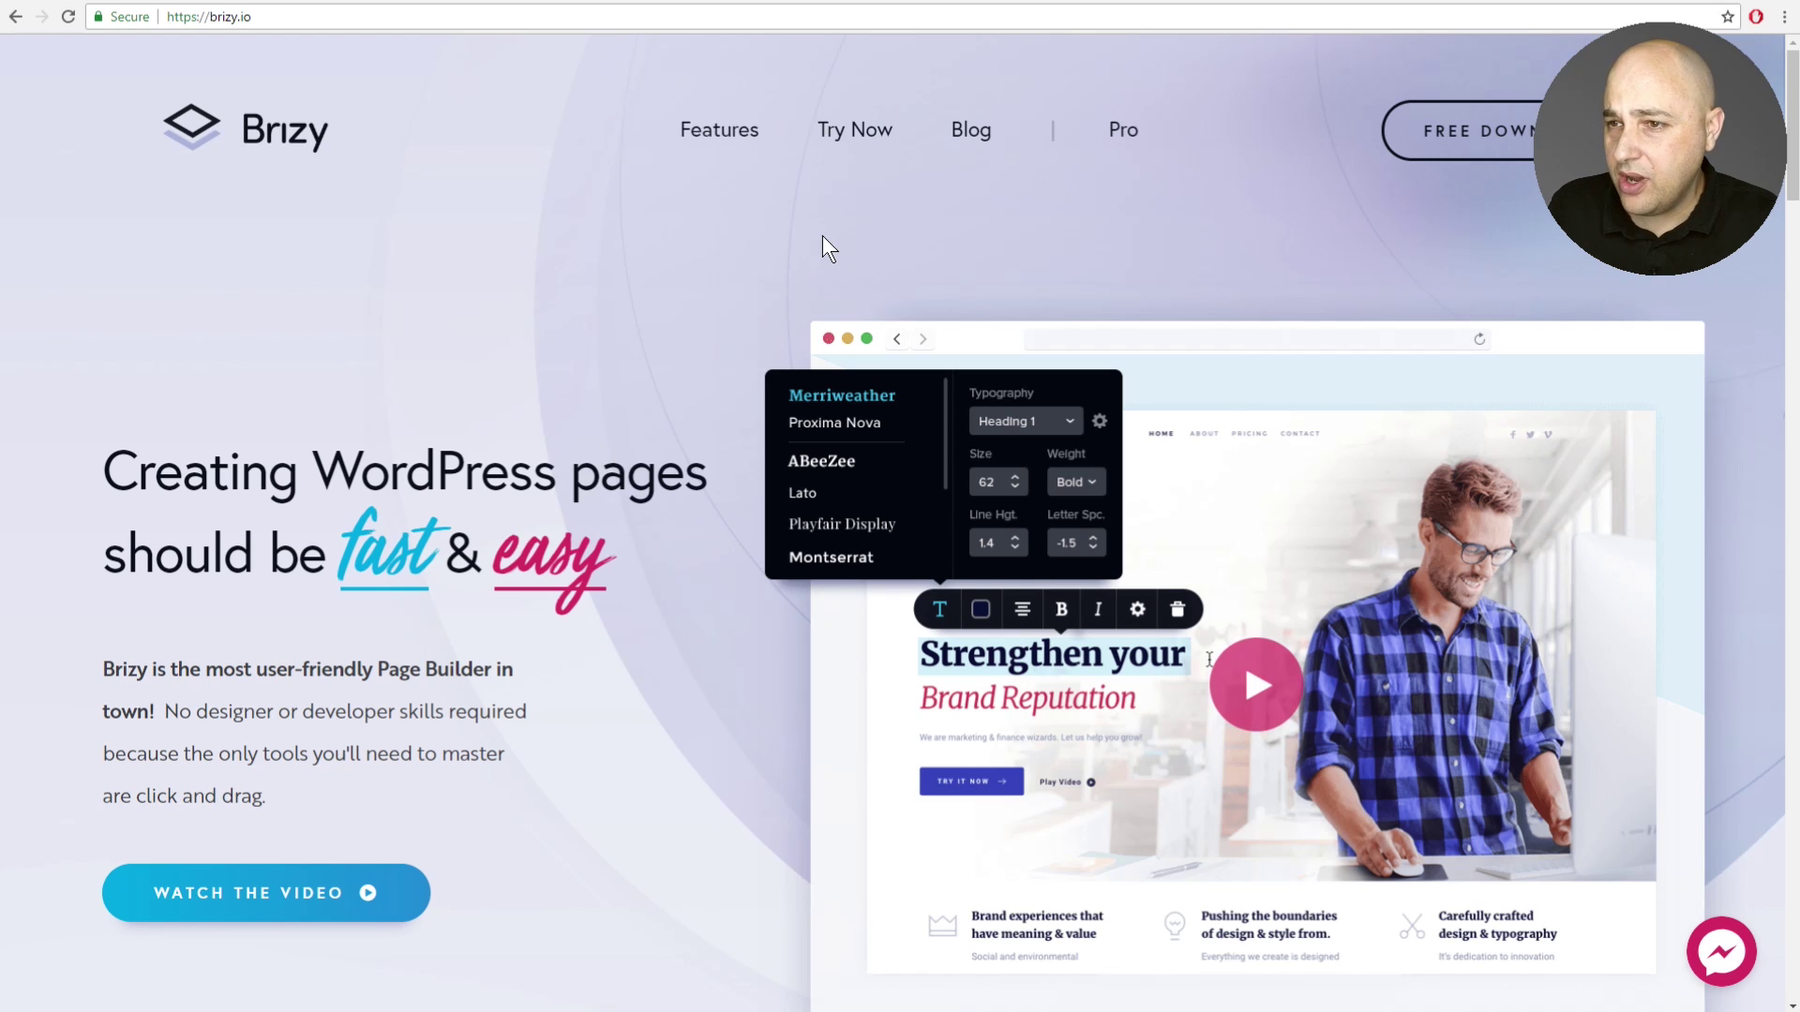
Switch to the browser tab with the homepage open in the Brizy editor.
left_click(1067, 4)
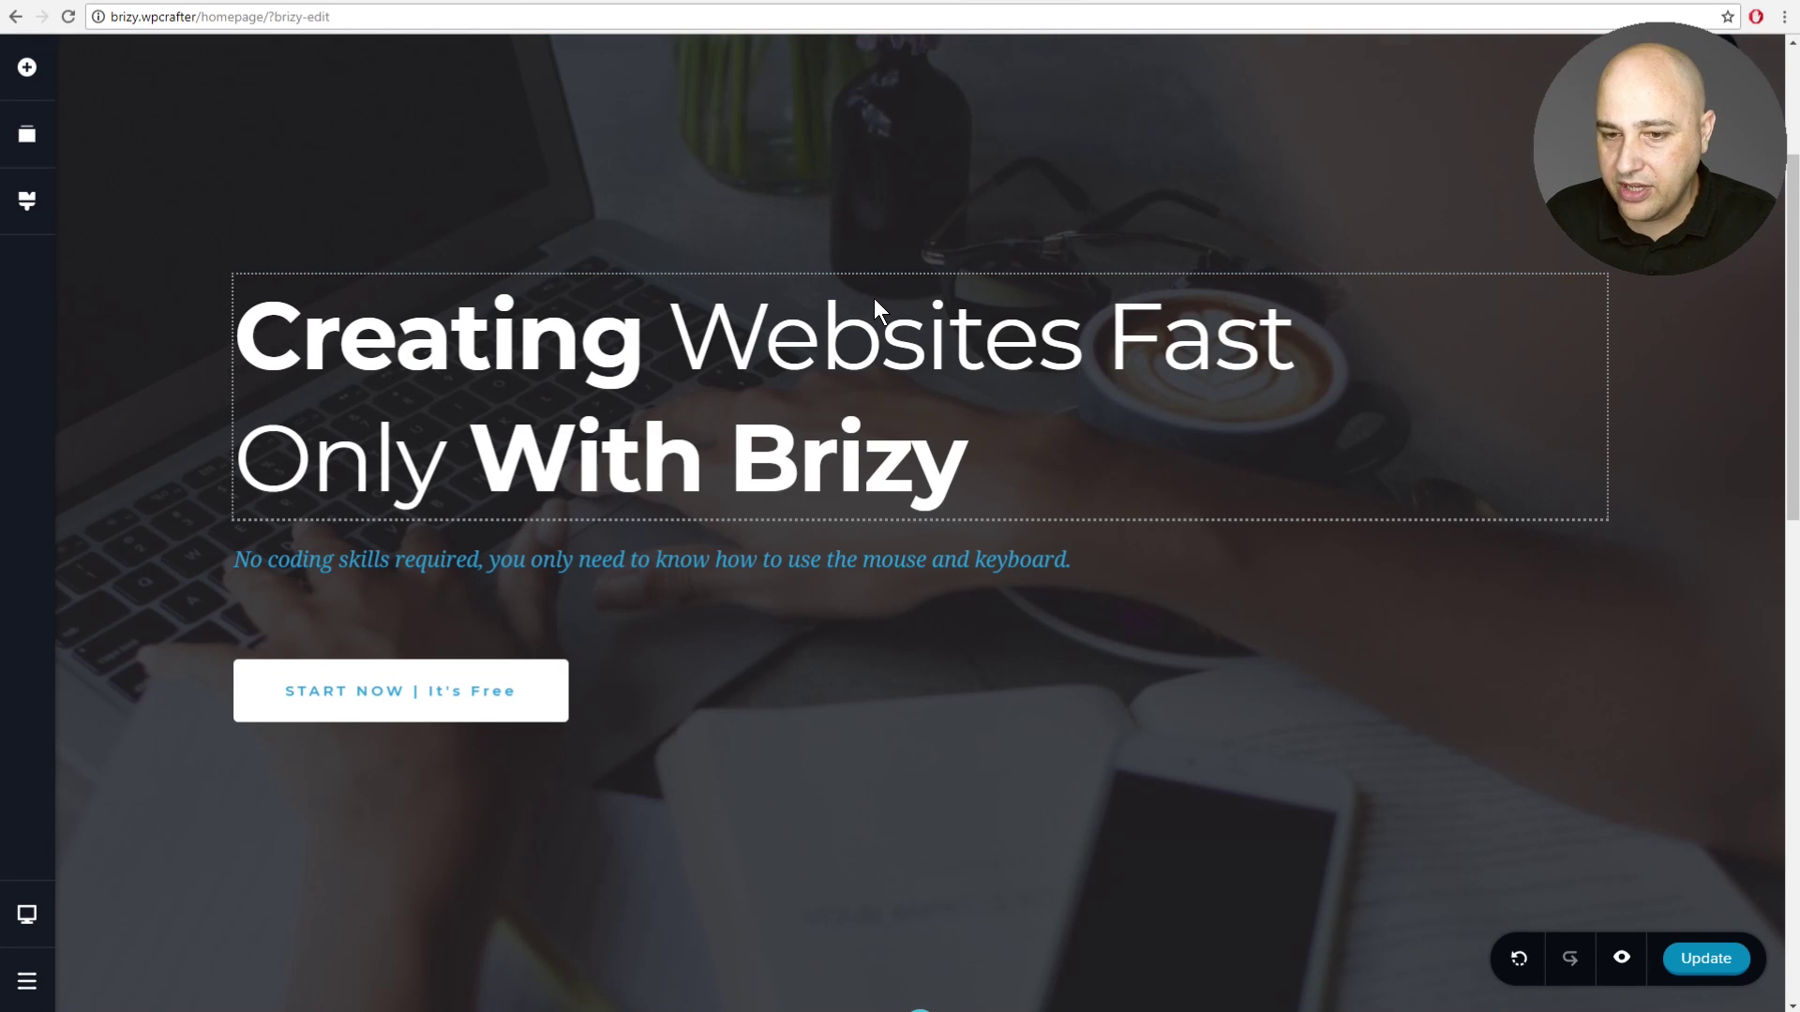
scroll(874, 298, "down", 2)
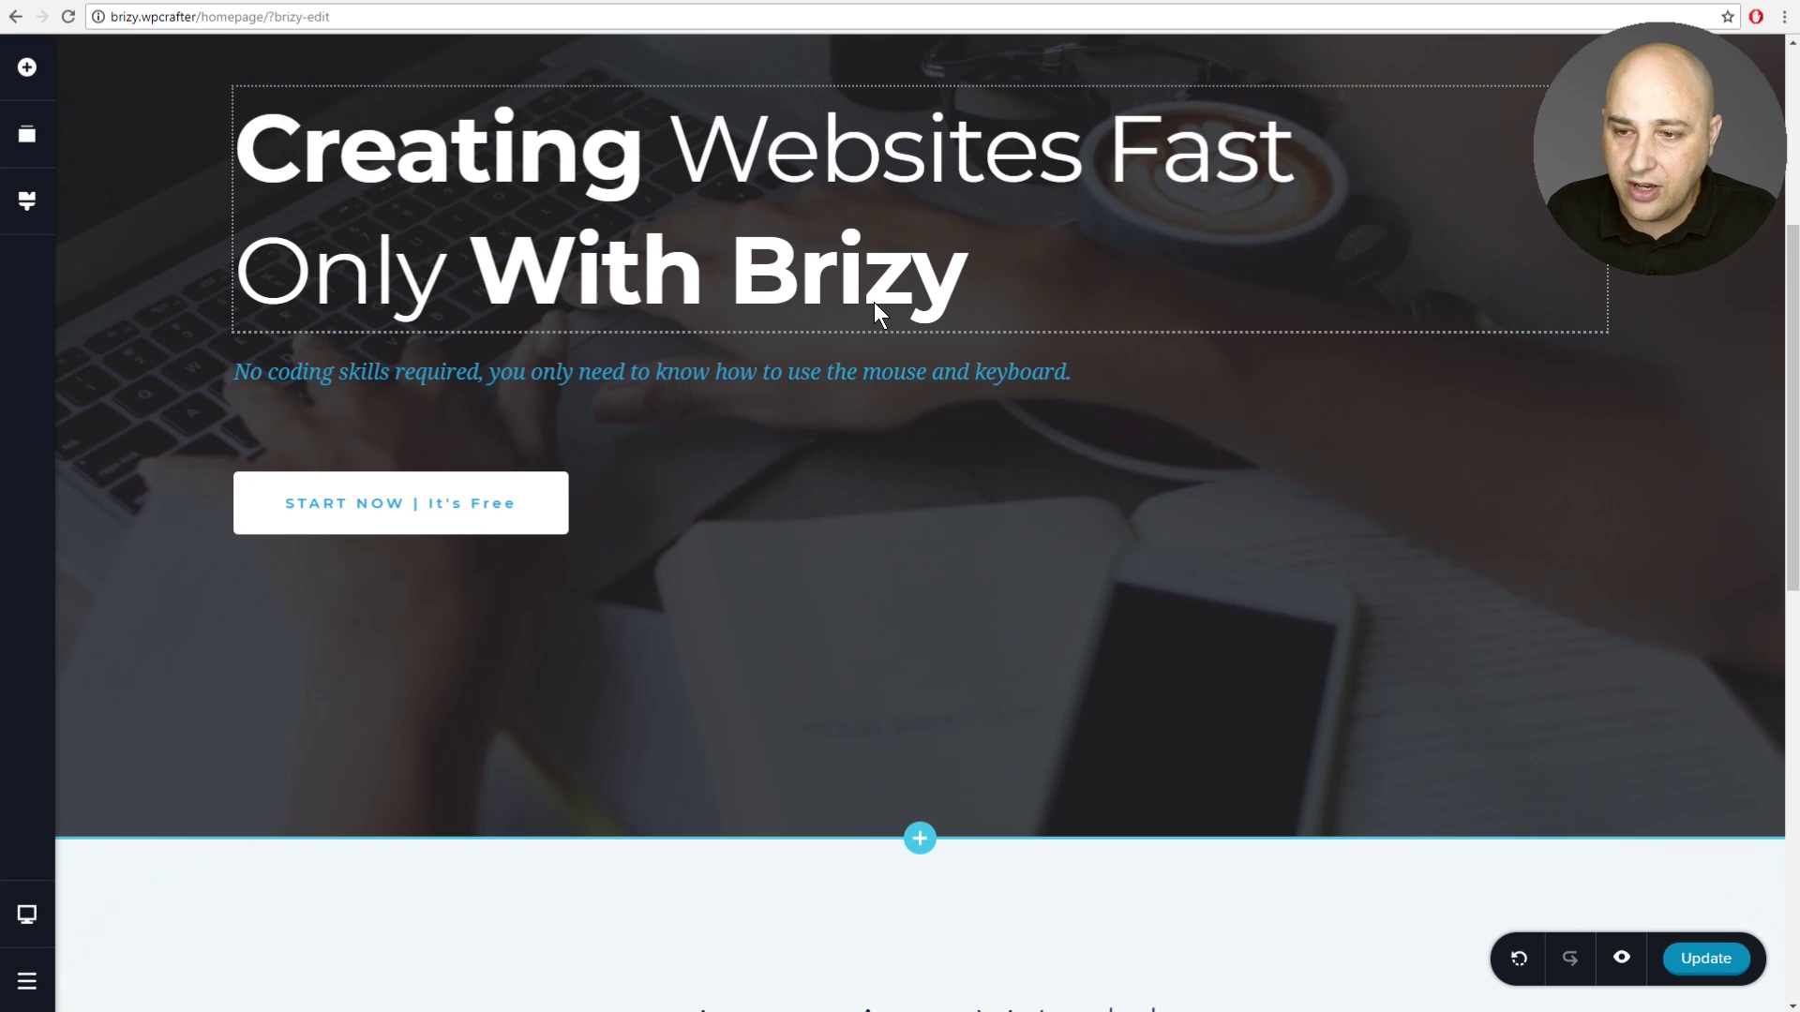
scroll(874, 302, "down", 3)
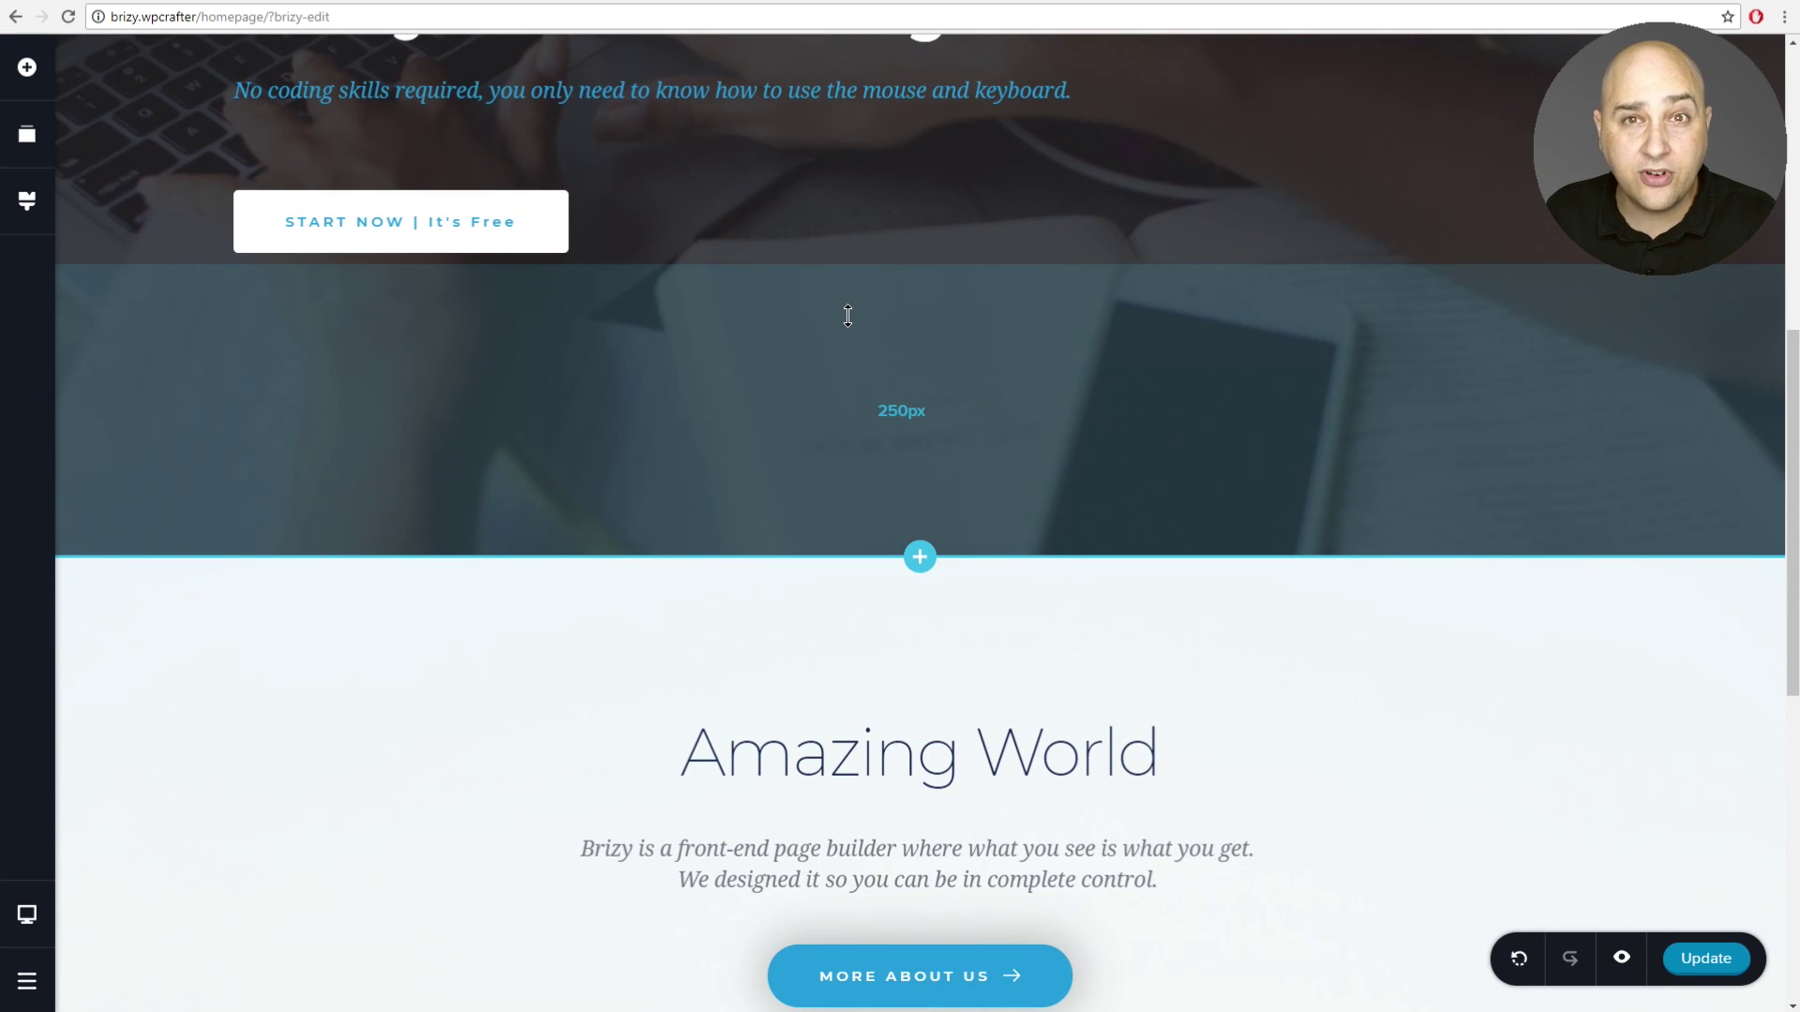
scroll(847, 316, "down", 5)
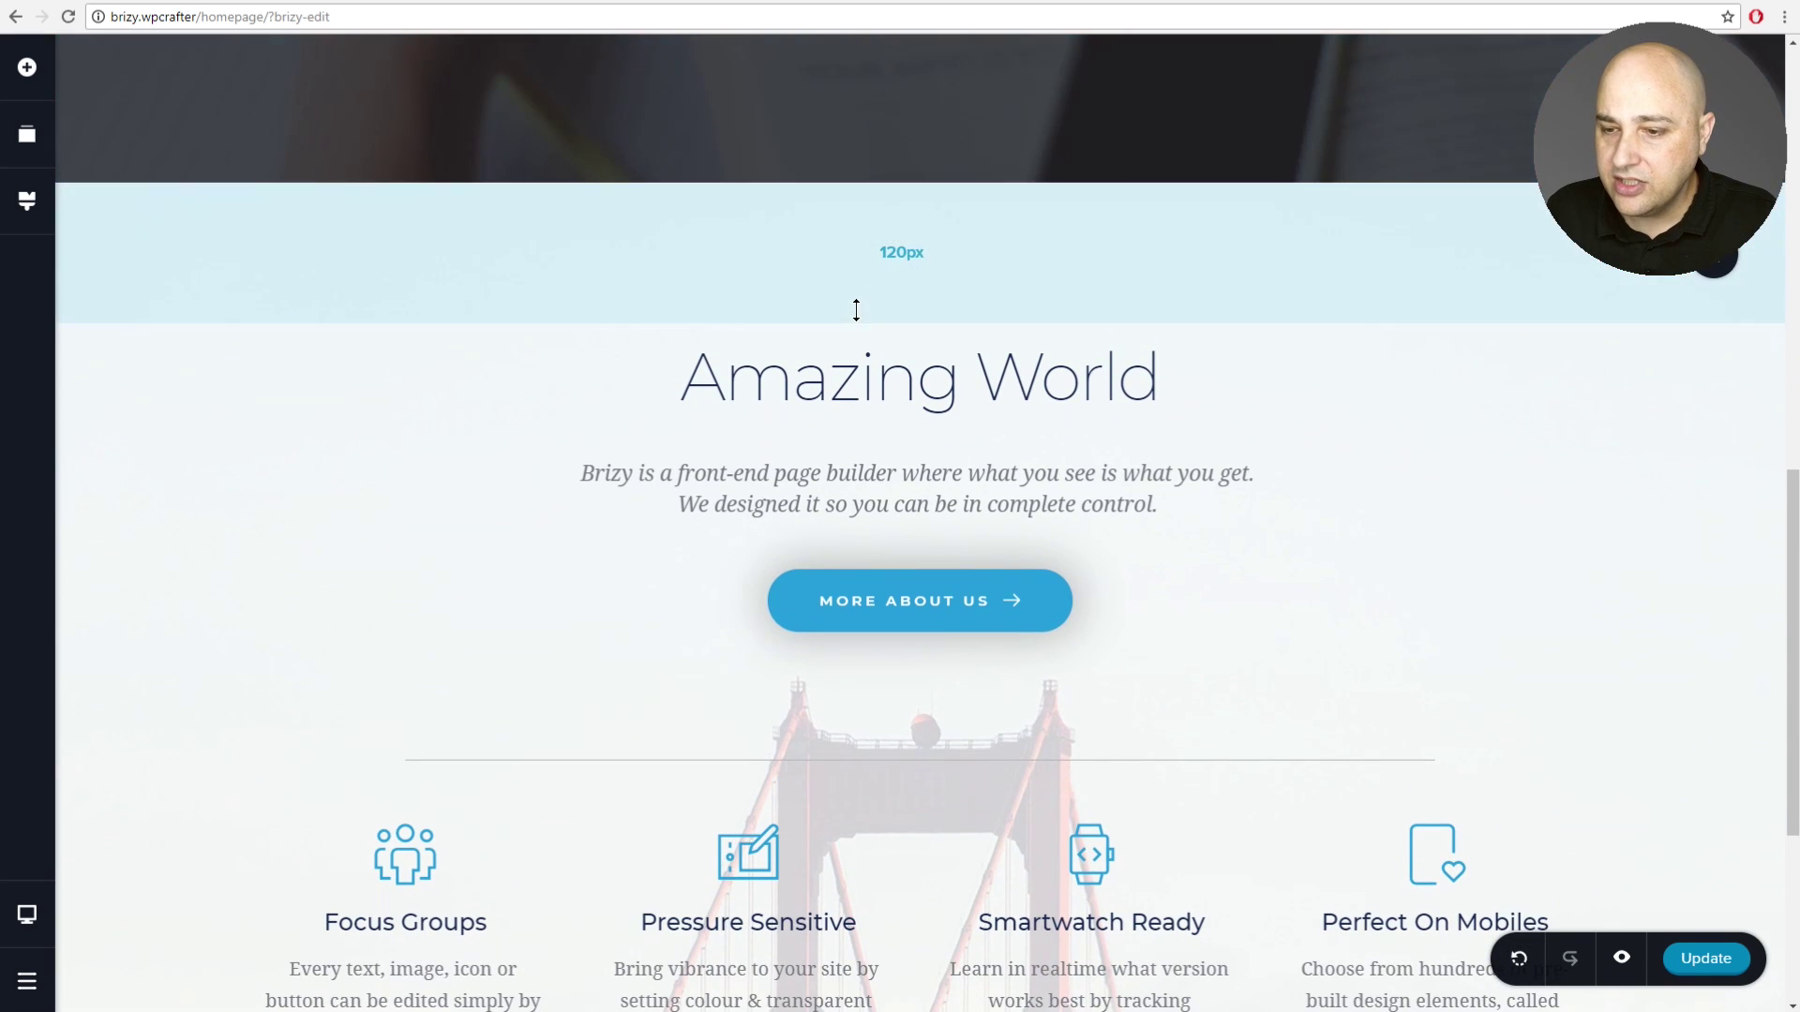
scroll(942, 297, "down", 2)
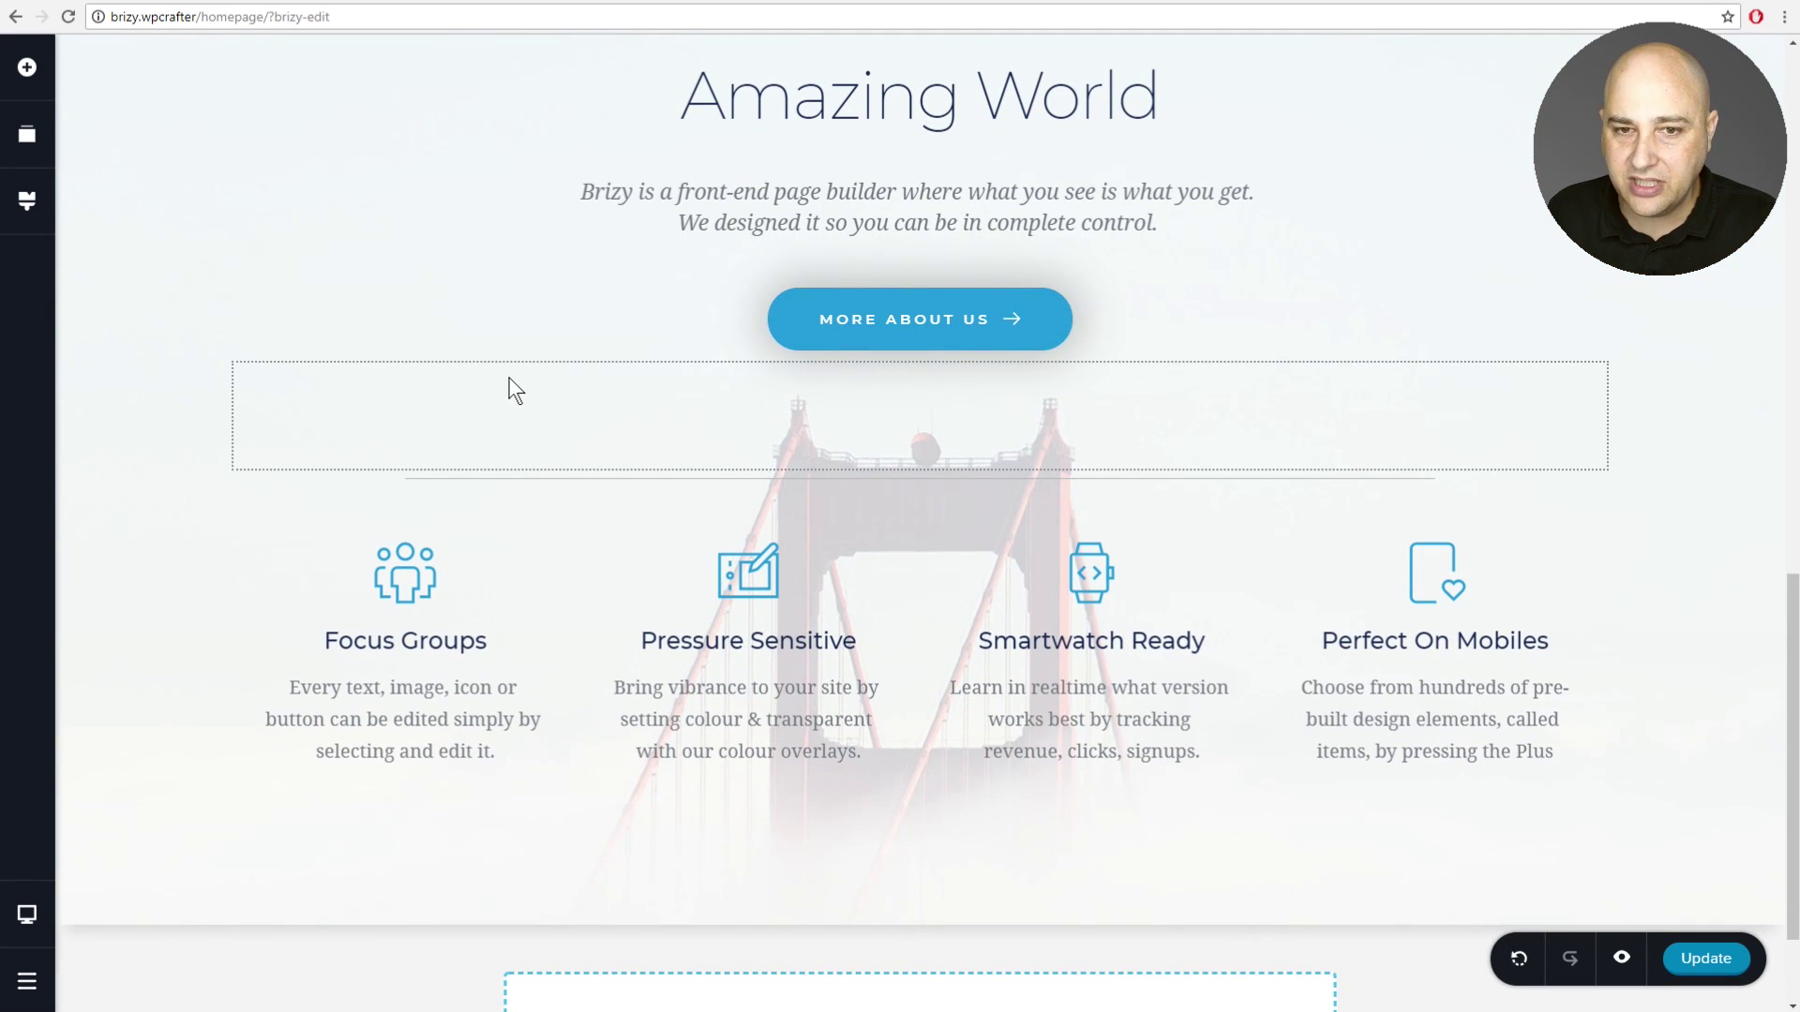
Add a default BUTTON element beneath the MORE ABOUT US button in the Amazing World section.
left_click(26, 67)
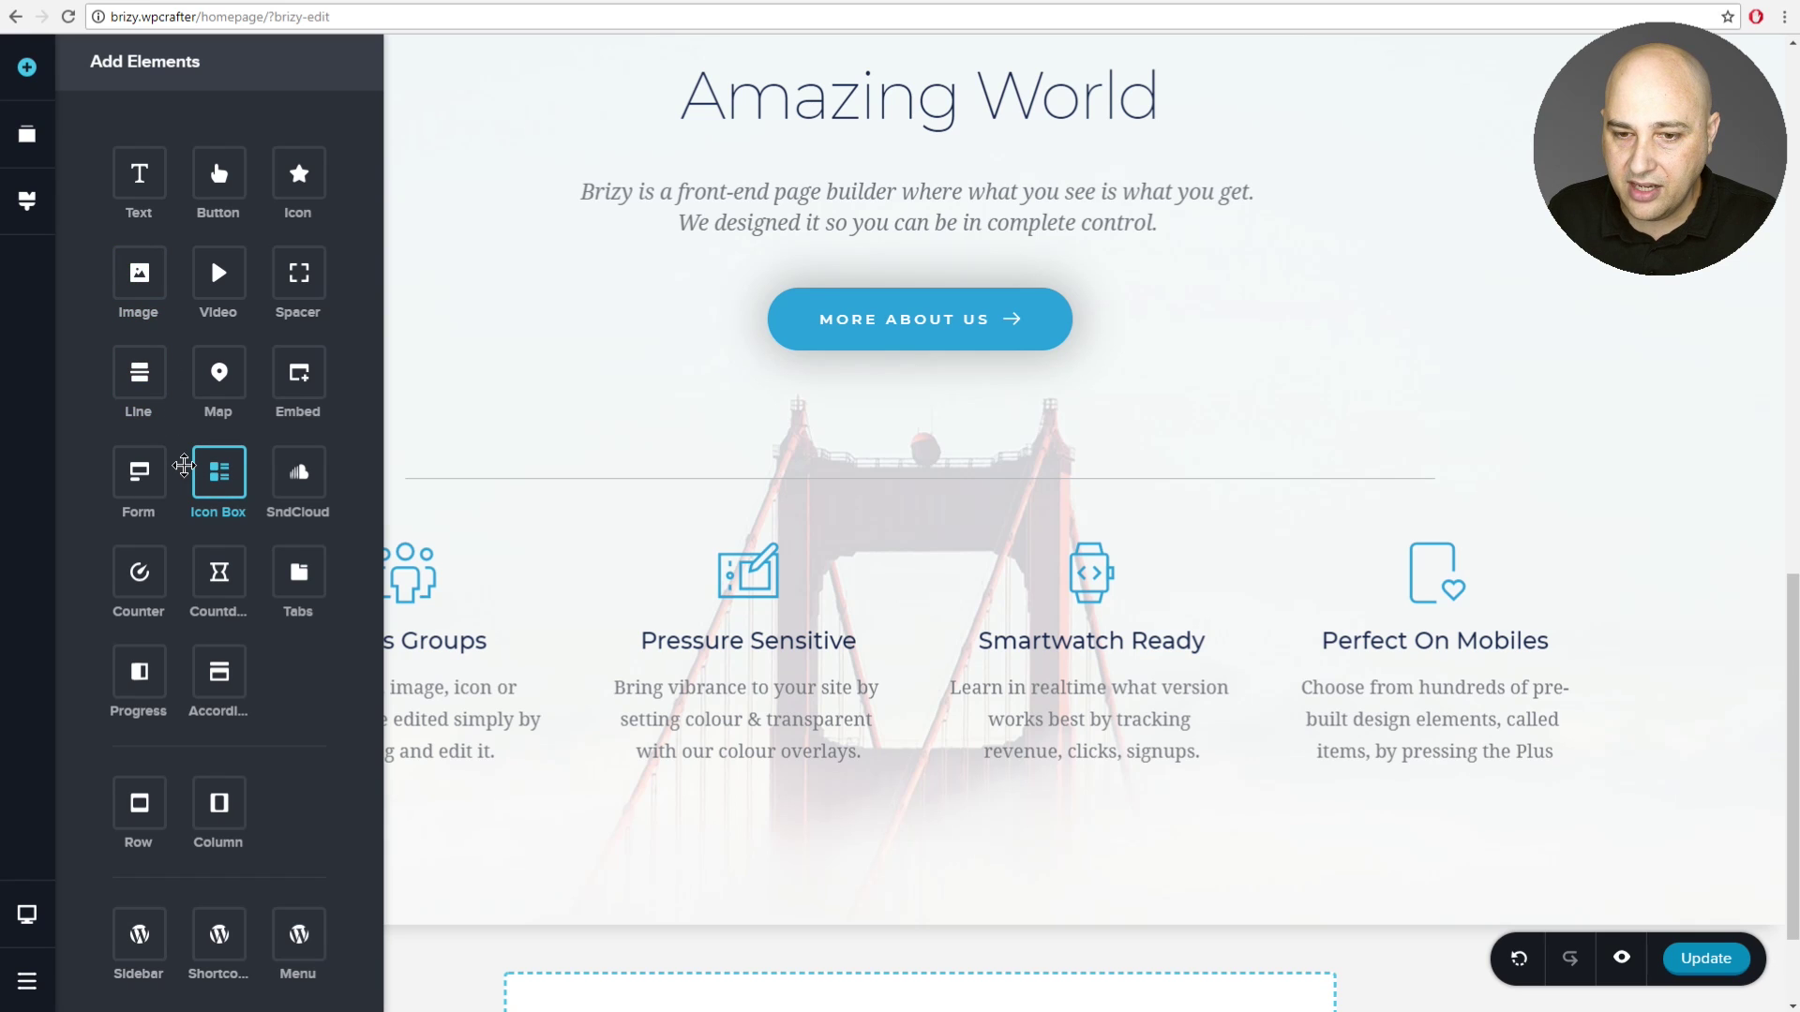
left_click_drag(221, 176, 934, 413)
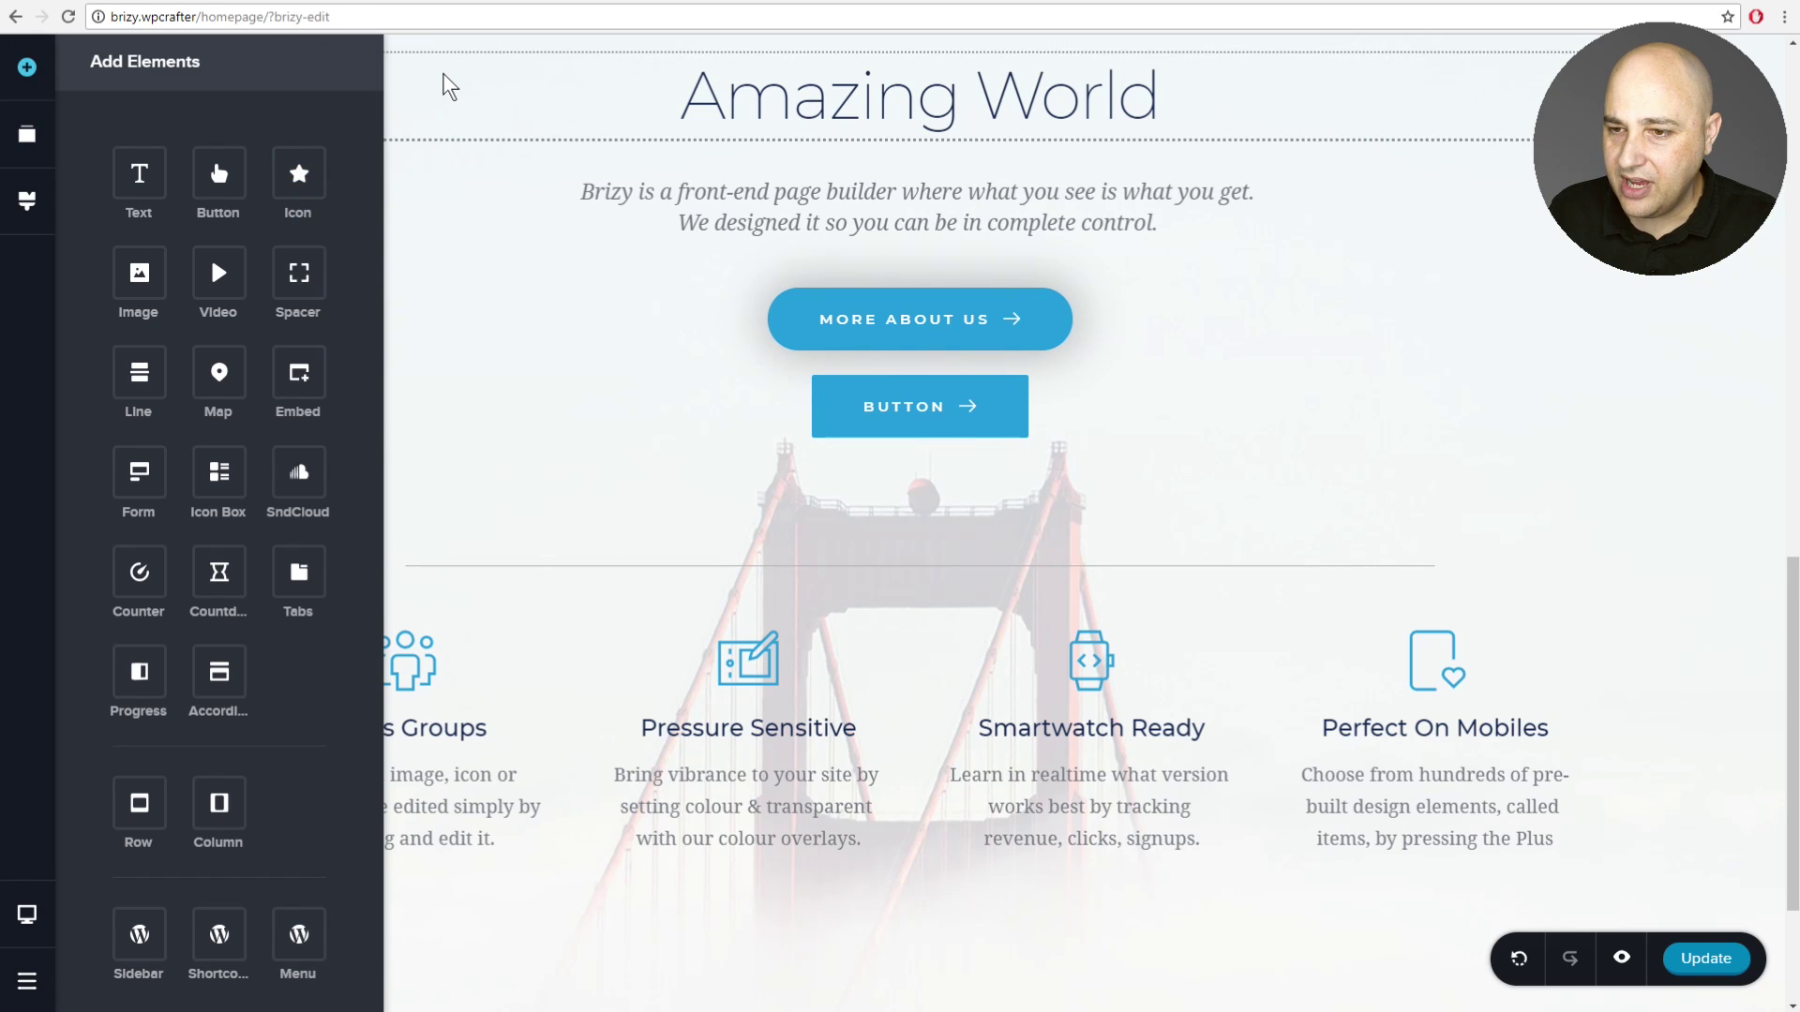
left_click(441, 75)
left_click(261, 332)
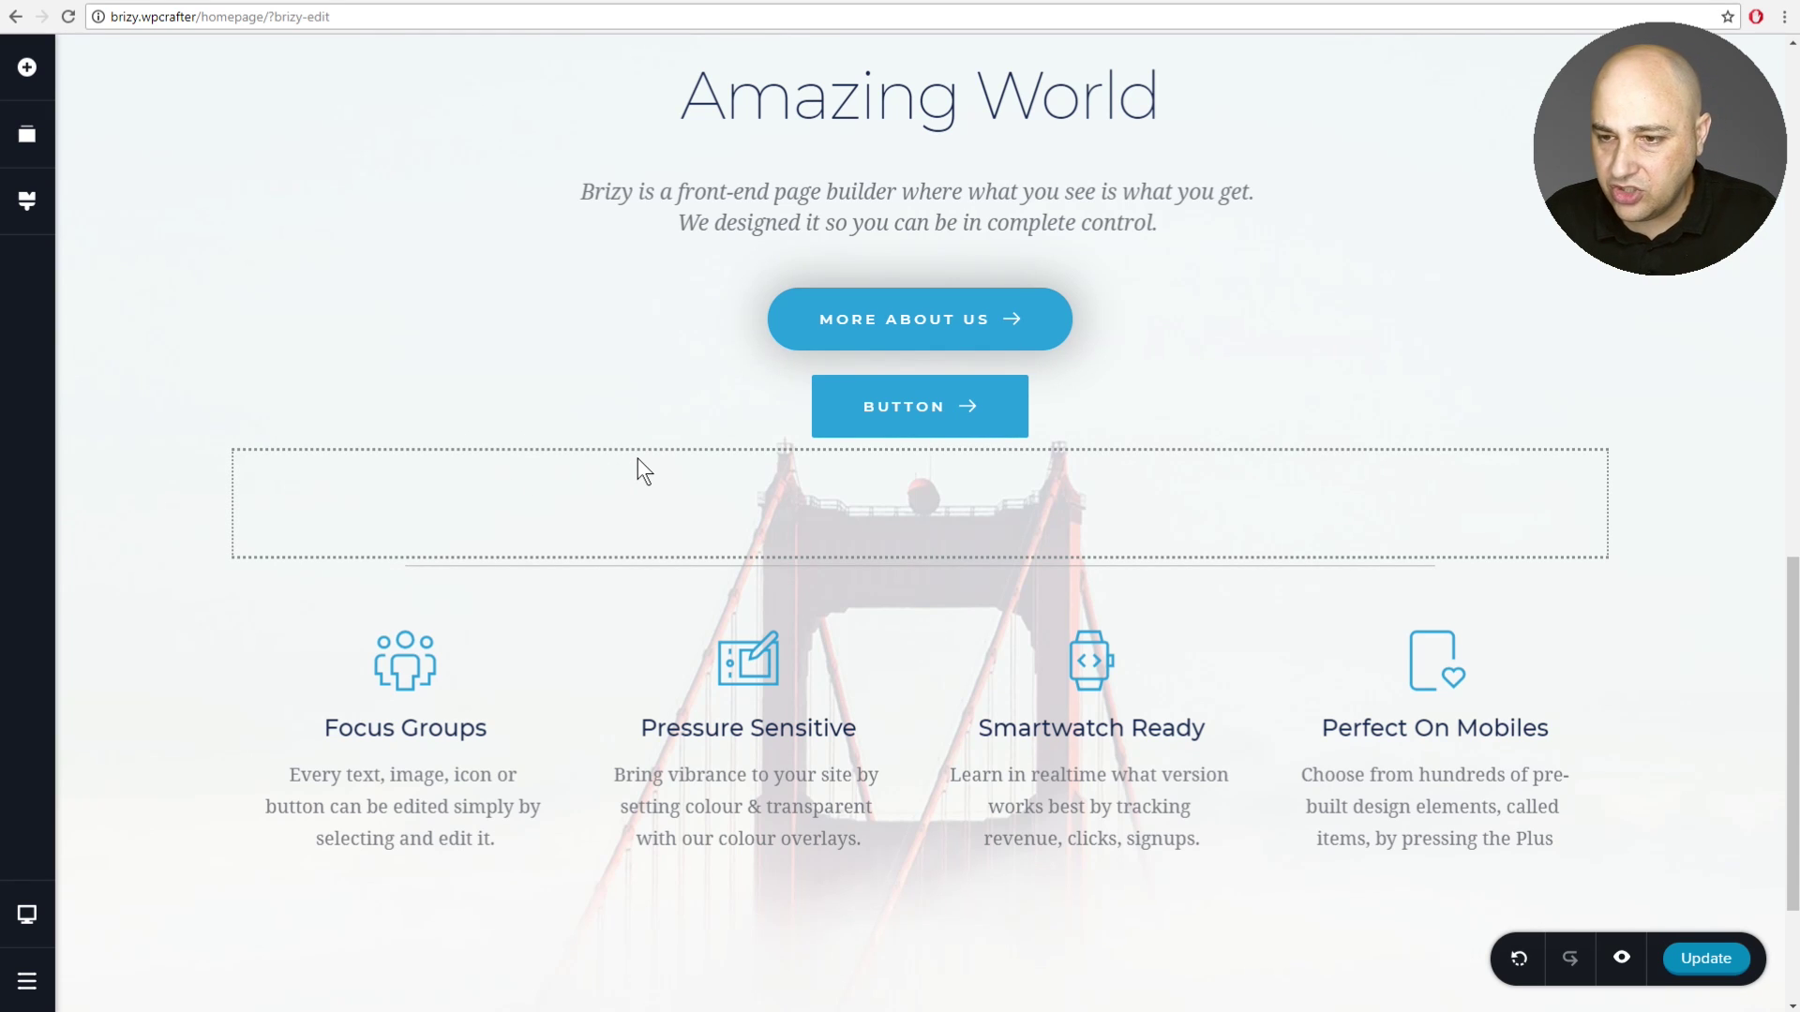
left_click(830, 432)
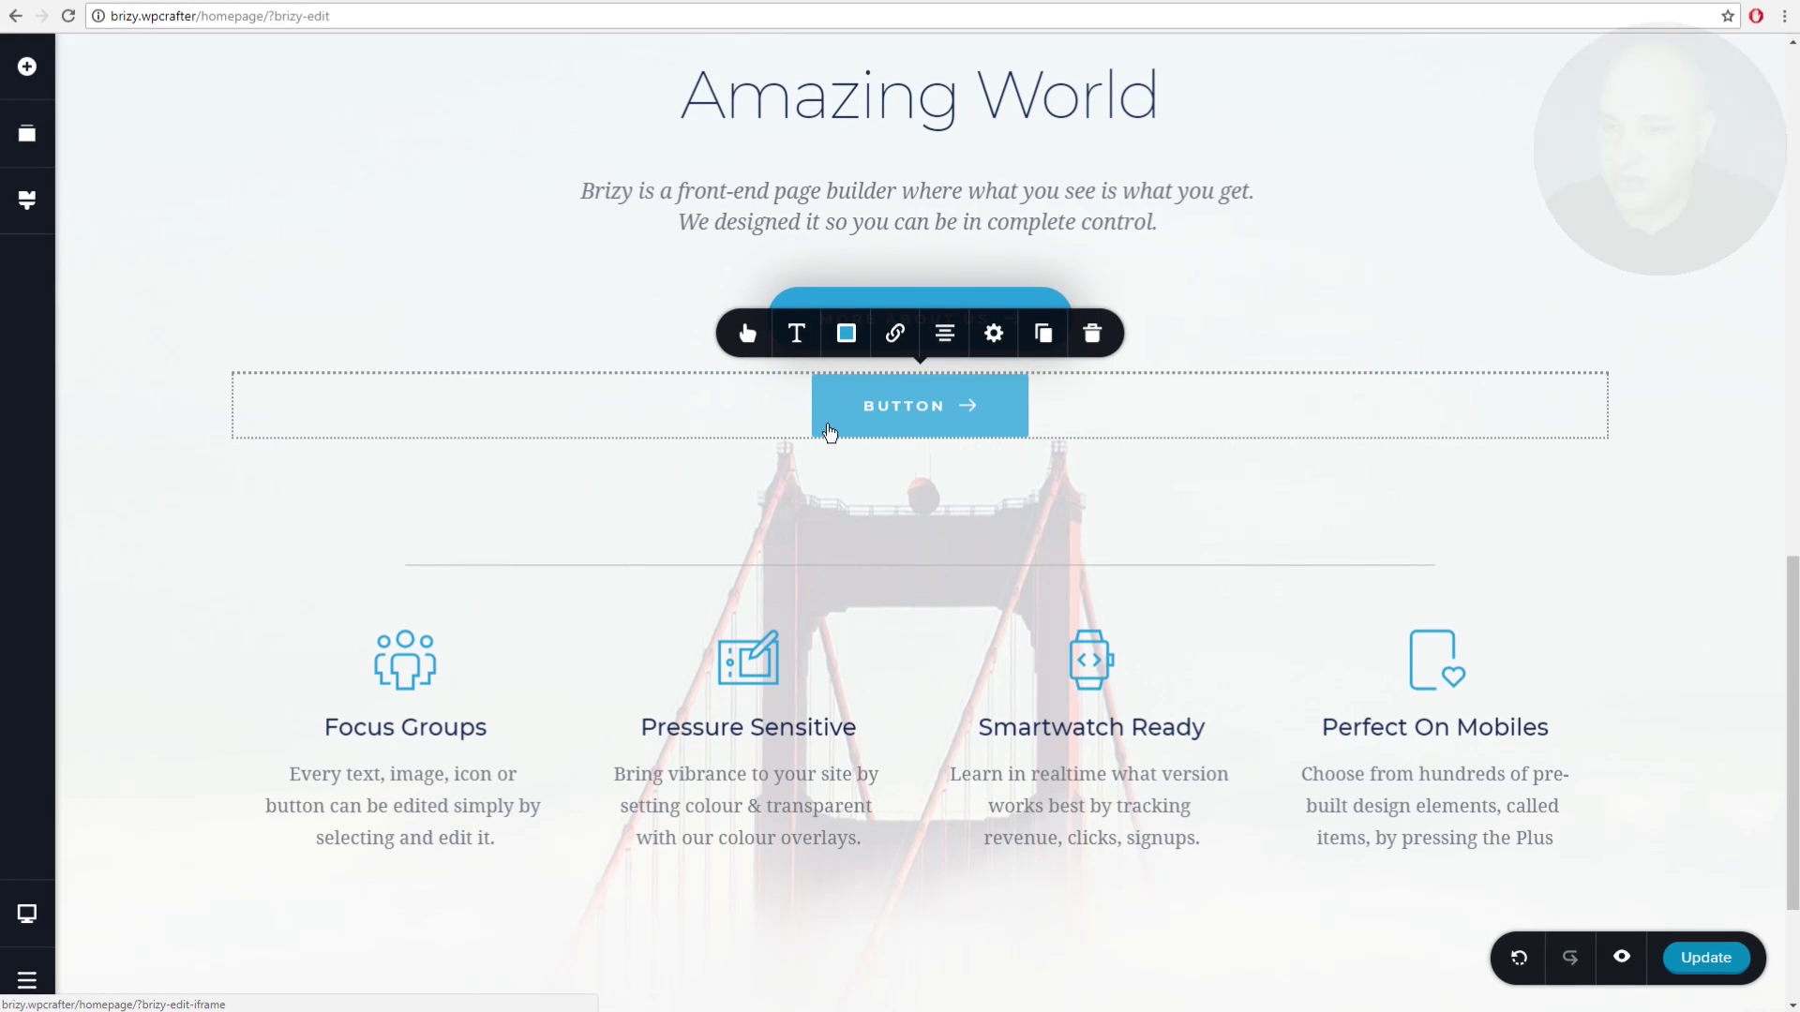
Give the new button a black drop shadow (4 px blur, 2 px offset) with lowered colour opacity.
left_click(993, 336)
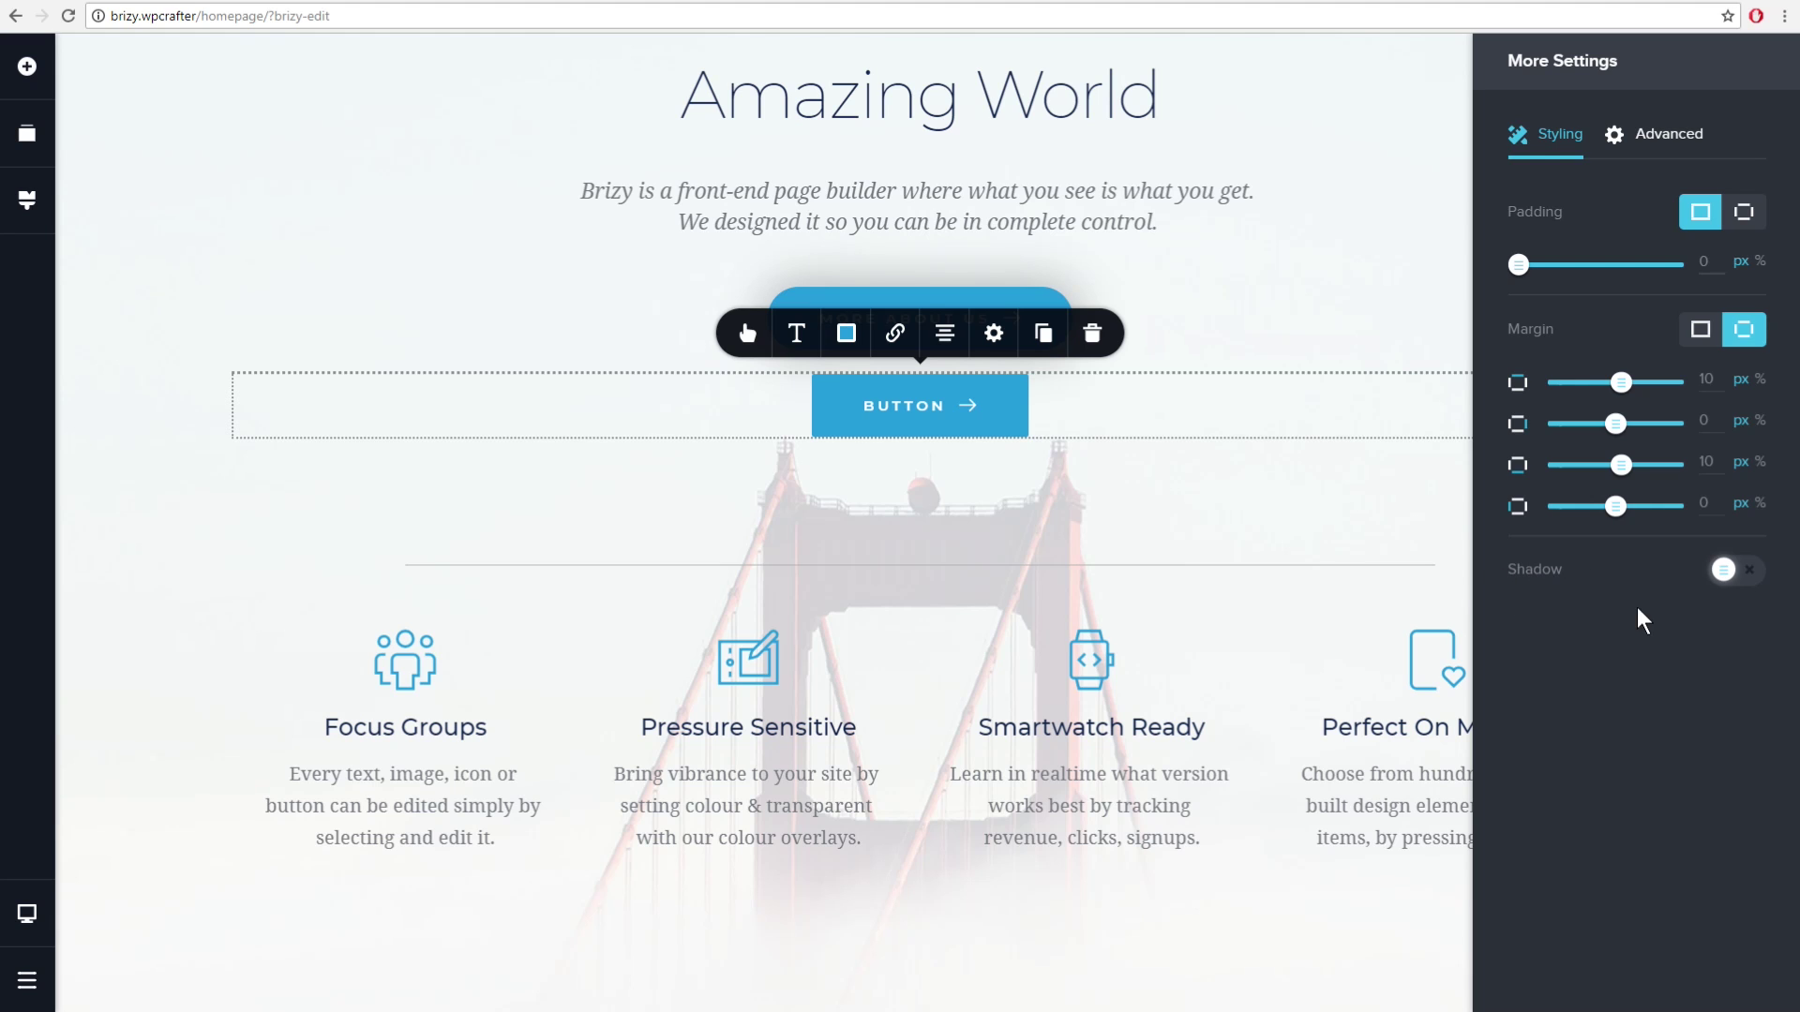
left_click(1730, 572)
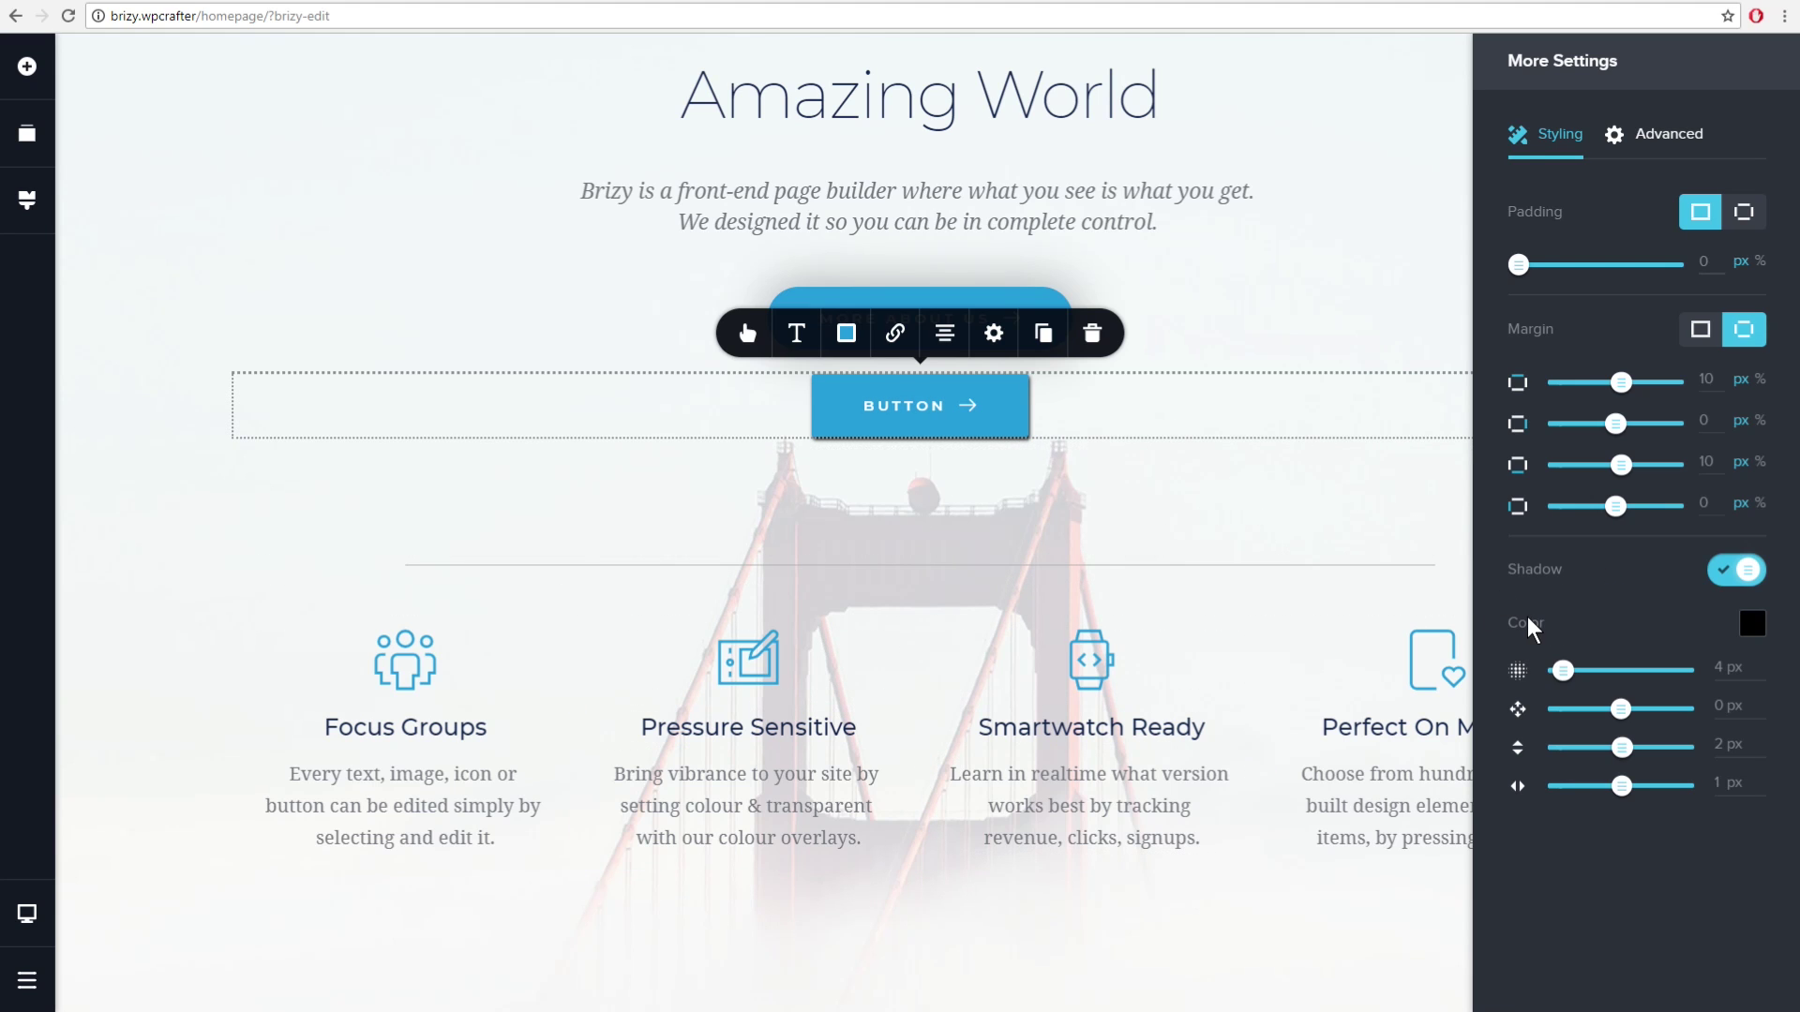
left_click(1750, 630)
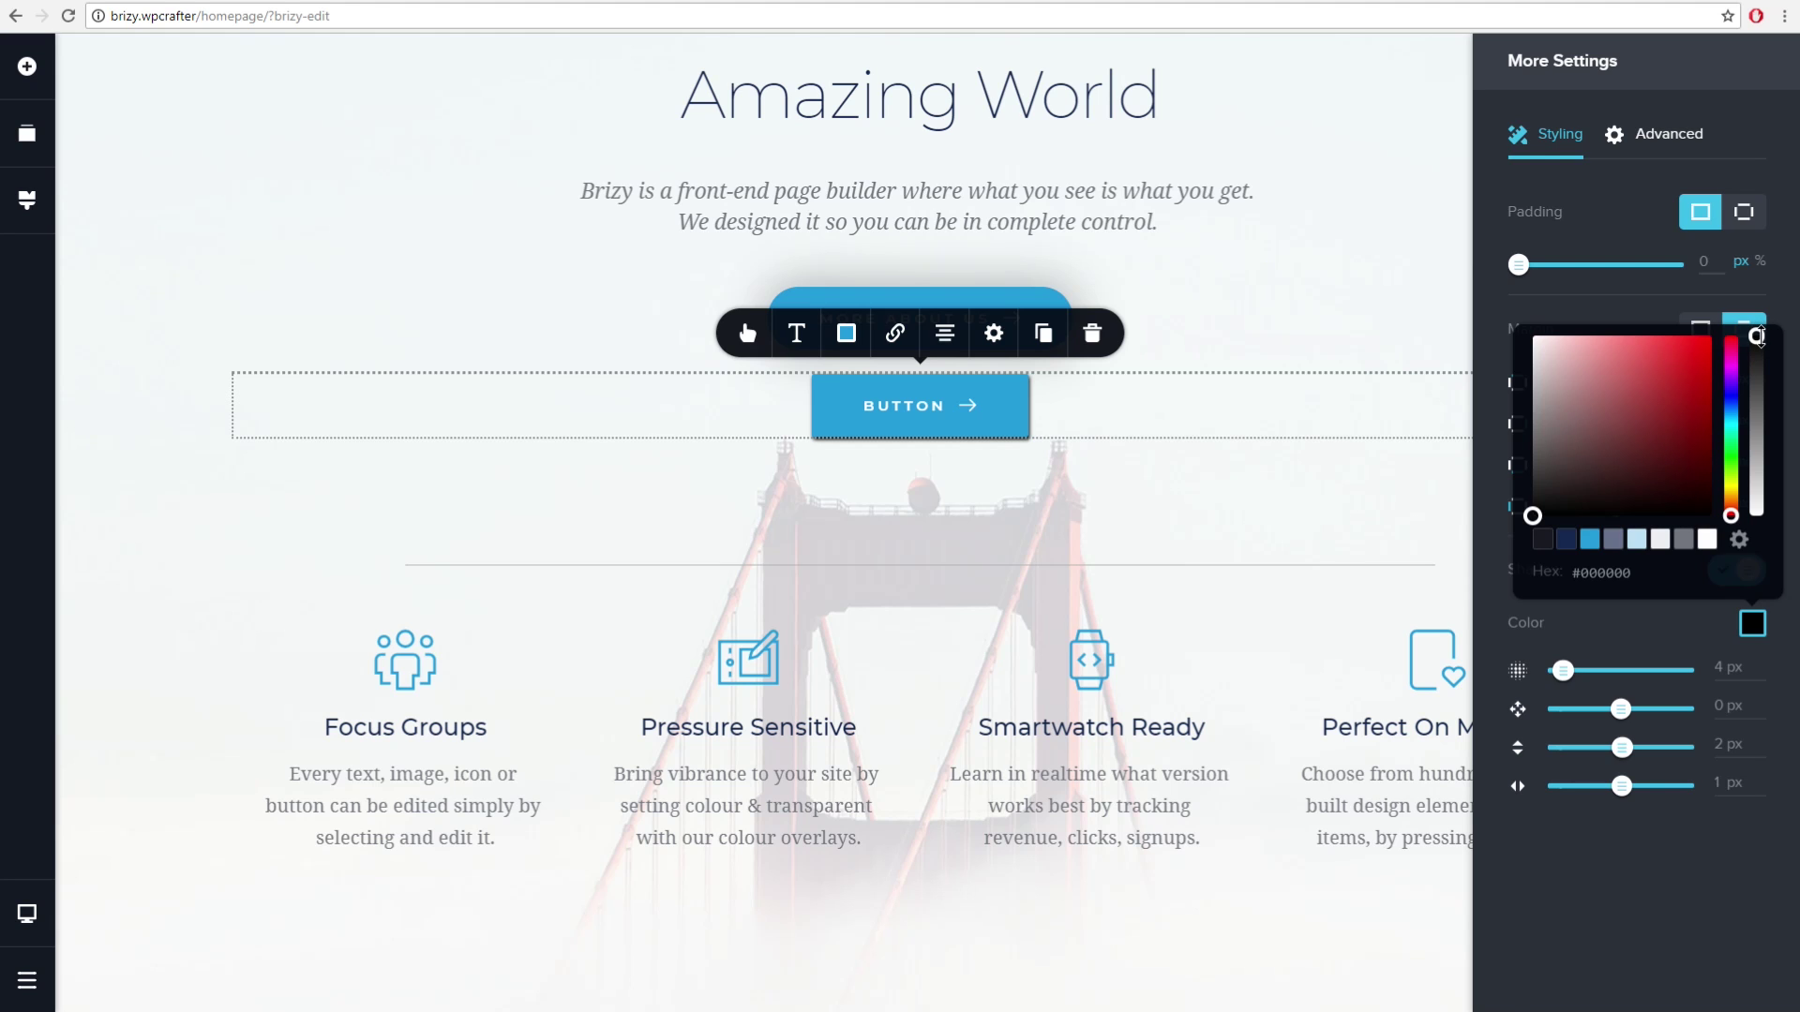
left_click_drag(1757, 338, 1756, 470)
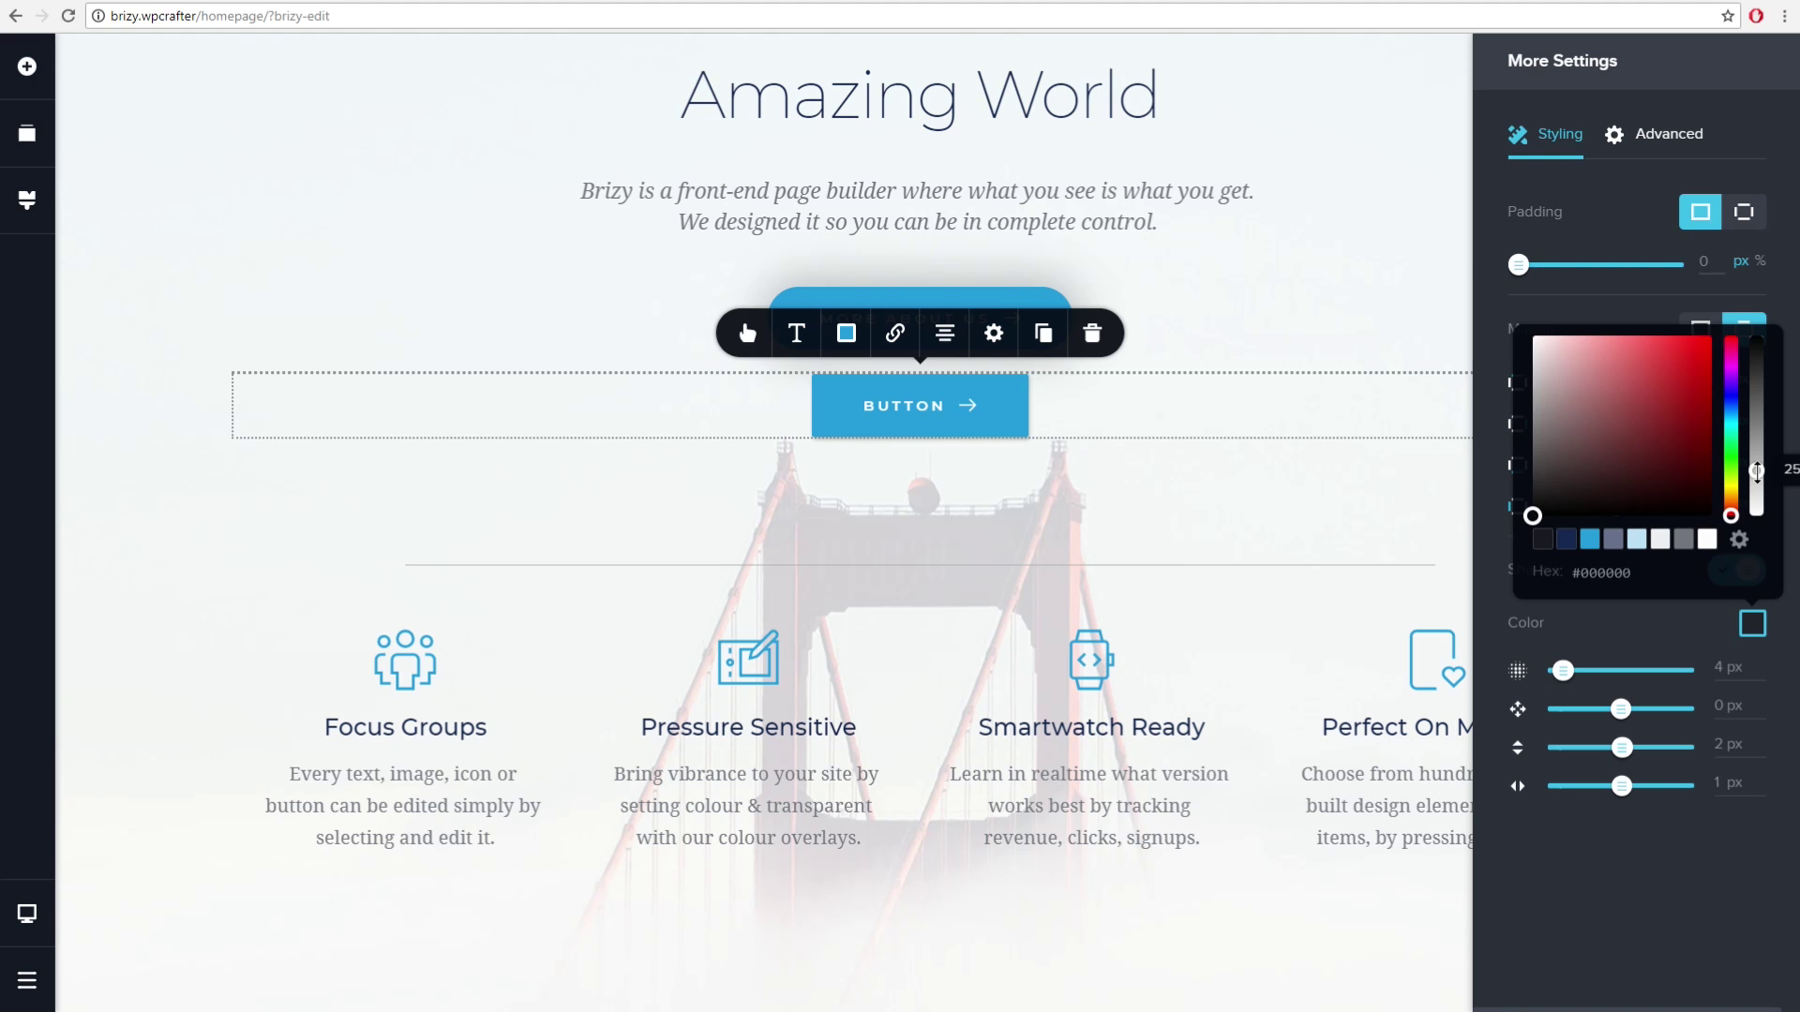
left_click(1490, 541)
left_click(1356, 272)
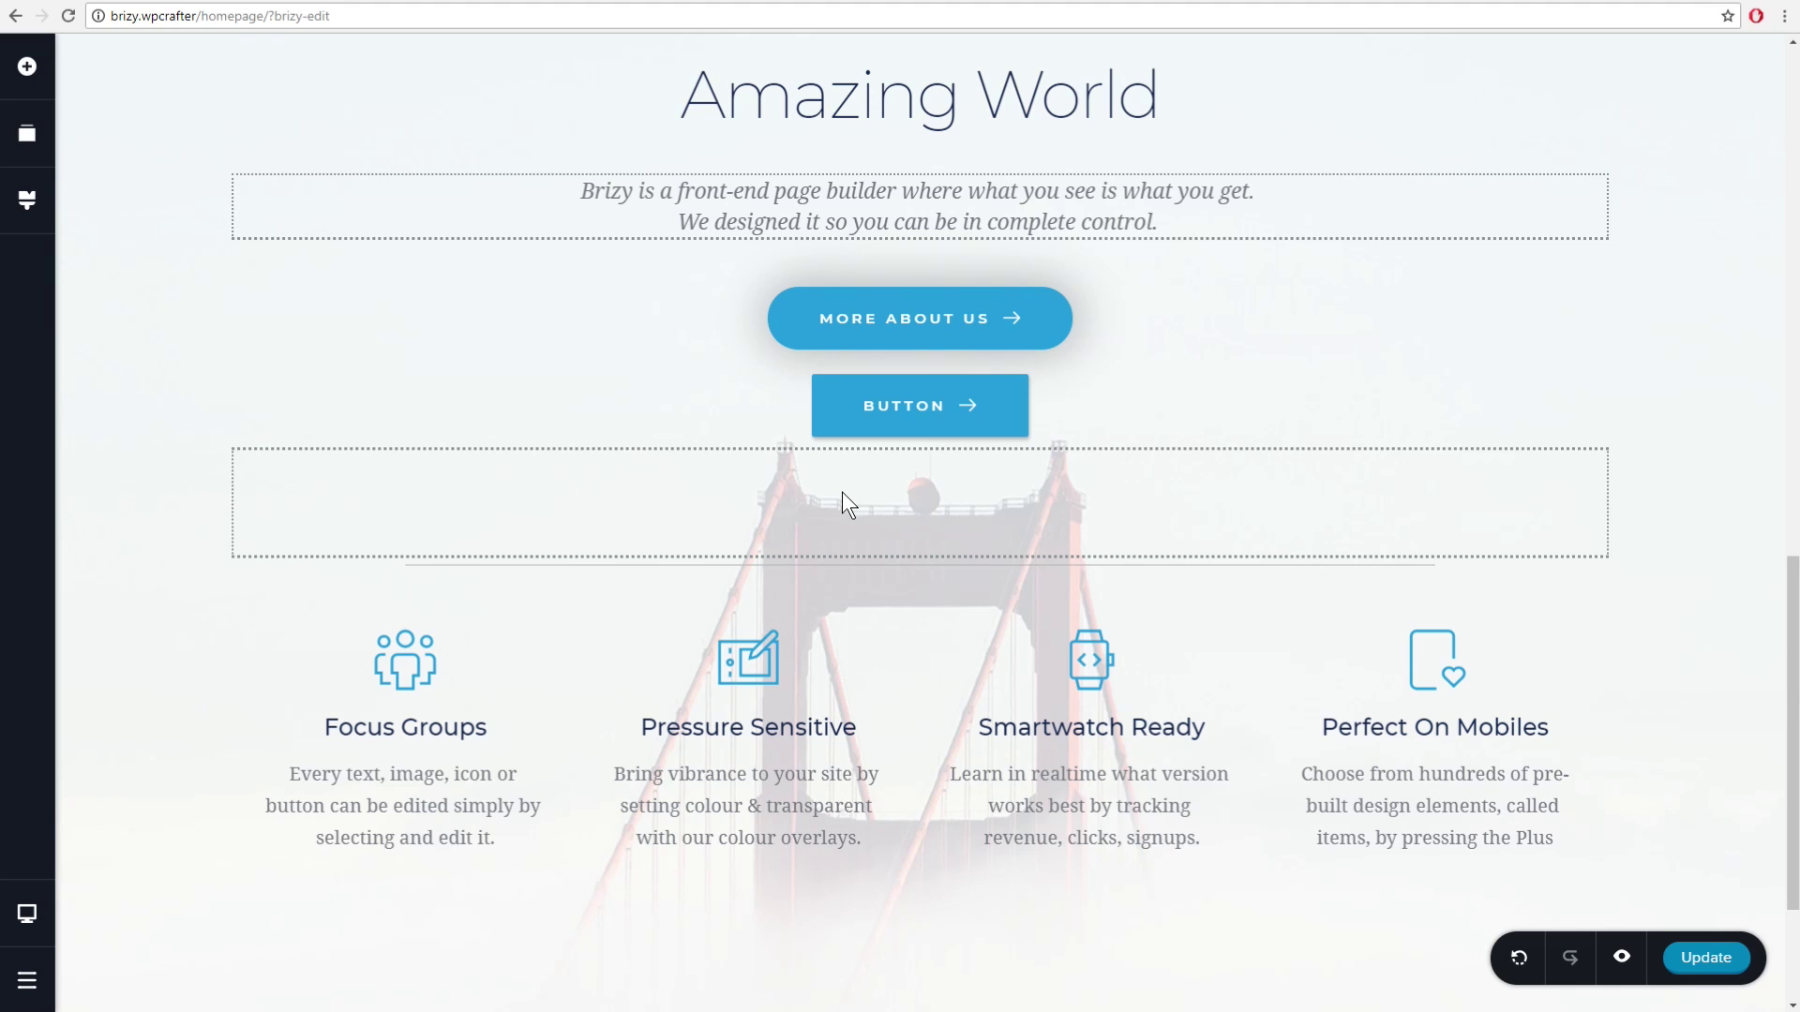
left_click(837, 429)
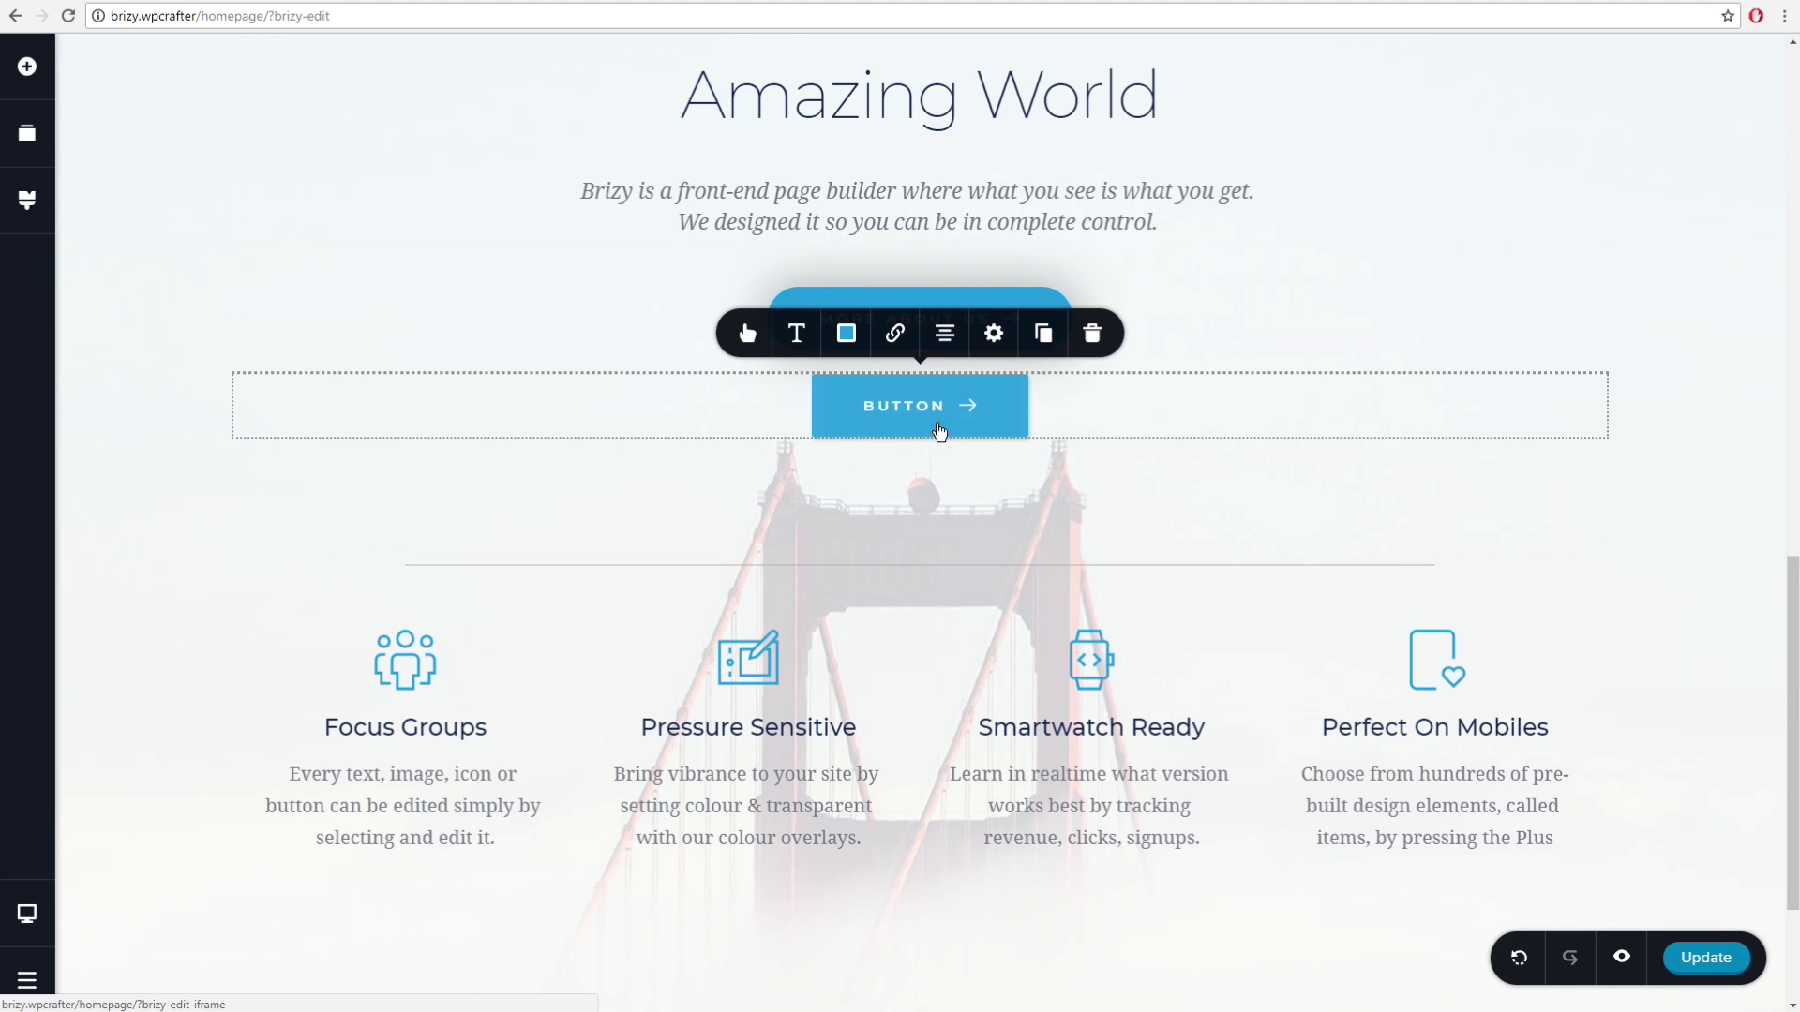
left_click(993, 335)
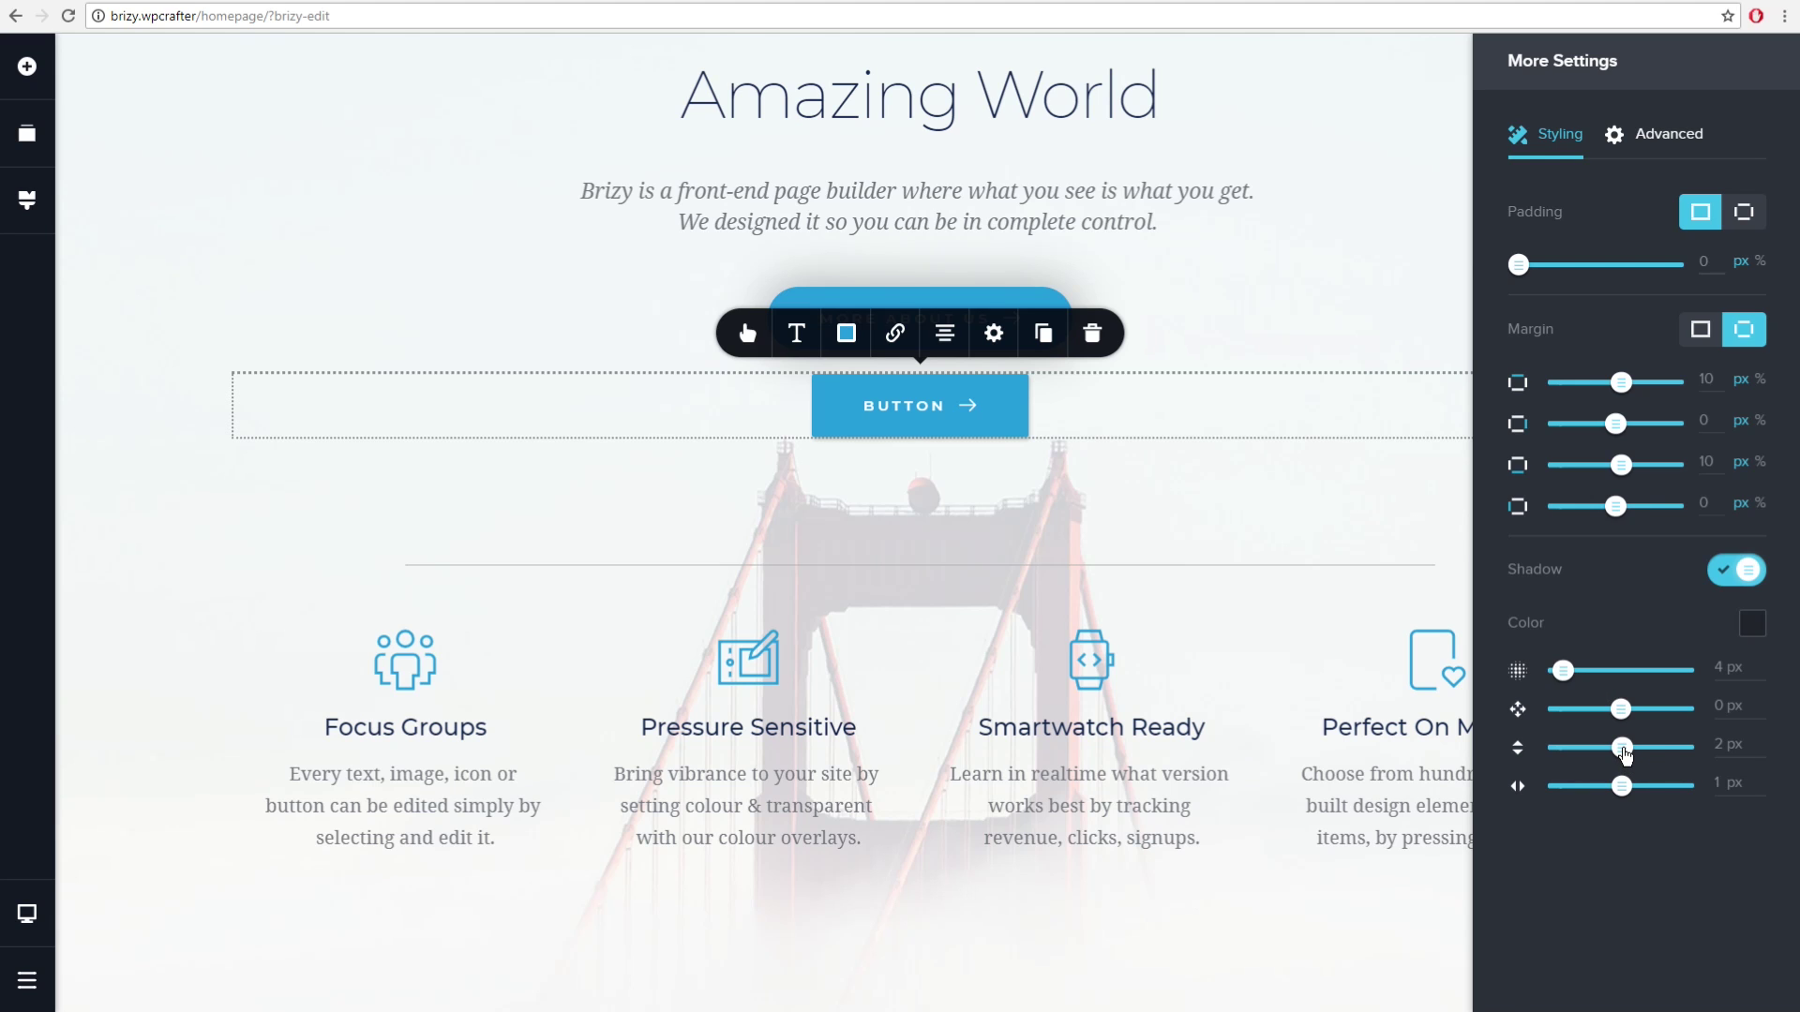
mouse_move(1624, 754)
left_mouse_down()
mouse_move(1494, 747)
mouse_move(1707, 740)
mouse_move(1526, 740)
mouse_move(1641, 746)
mouse_move(1620, 745)
mouse_move(1631, 785)
mouse_move(1706, 778)
mouse_move(1521, 778)
mouse_move(1619, 784)
left_mouse_up()
mouse_move(1628, 718)
left_mouse_down()
mouse_move(1679, 710)
mouse_move(1560, 709)
mouse_move(1620, 708)
left_mouse_up()
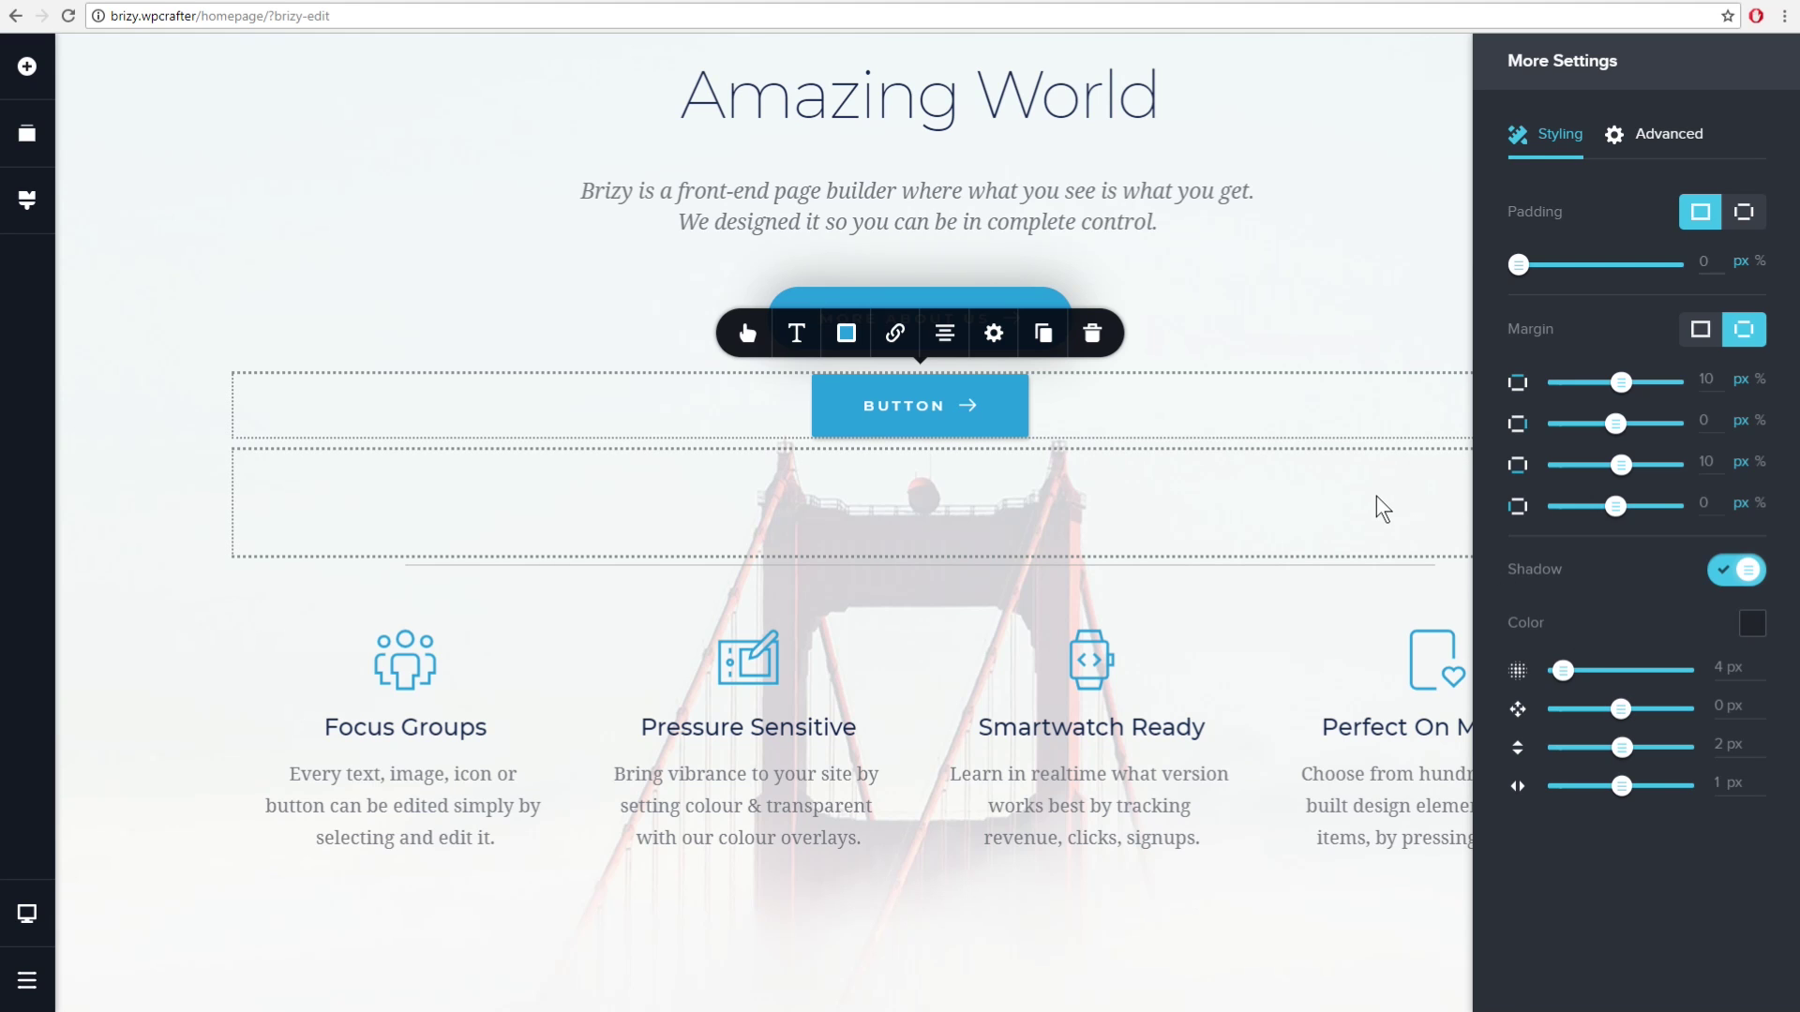
left_click(1307, 251)
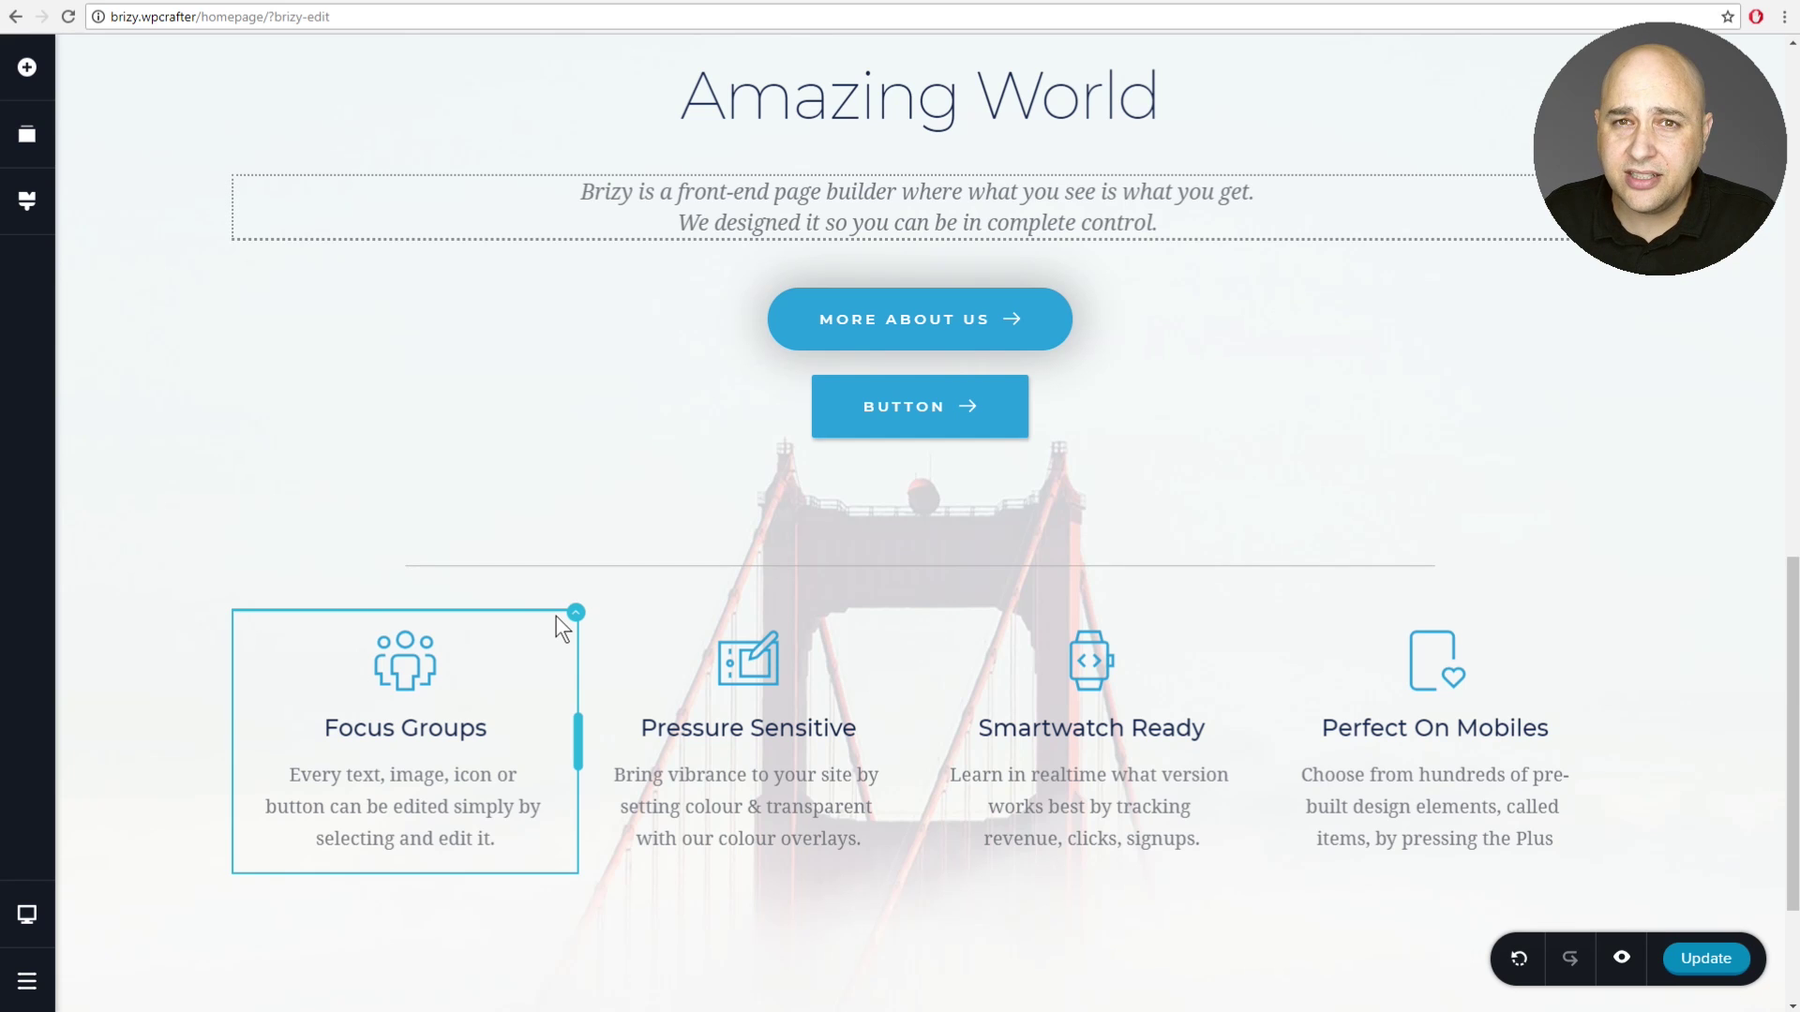
Place a WordPress Menu element with HOME, SERVICES, ABOUT, BLOG, CONTACT in the empty top section.
scroll(453, 561, "up", 10)
scroll(487, 523, "up", 1)
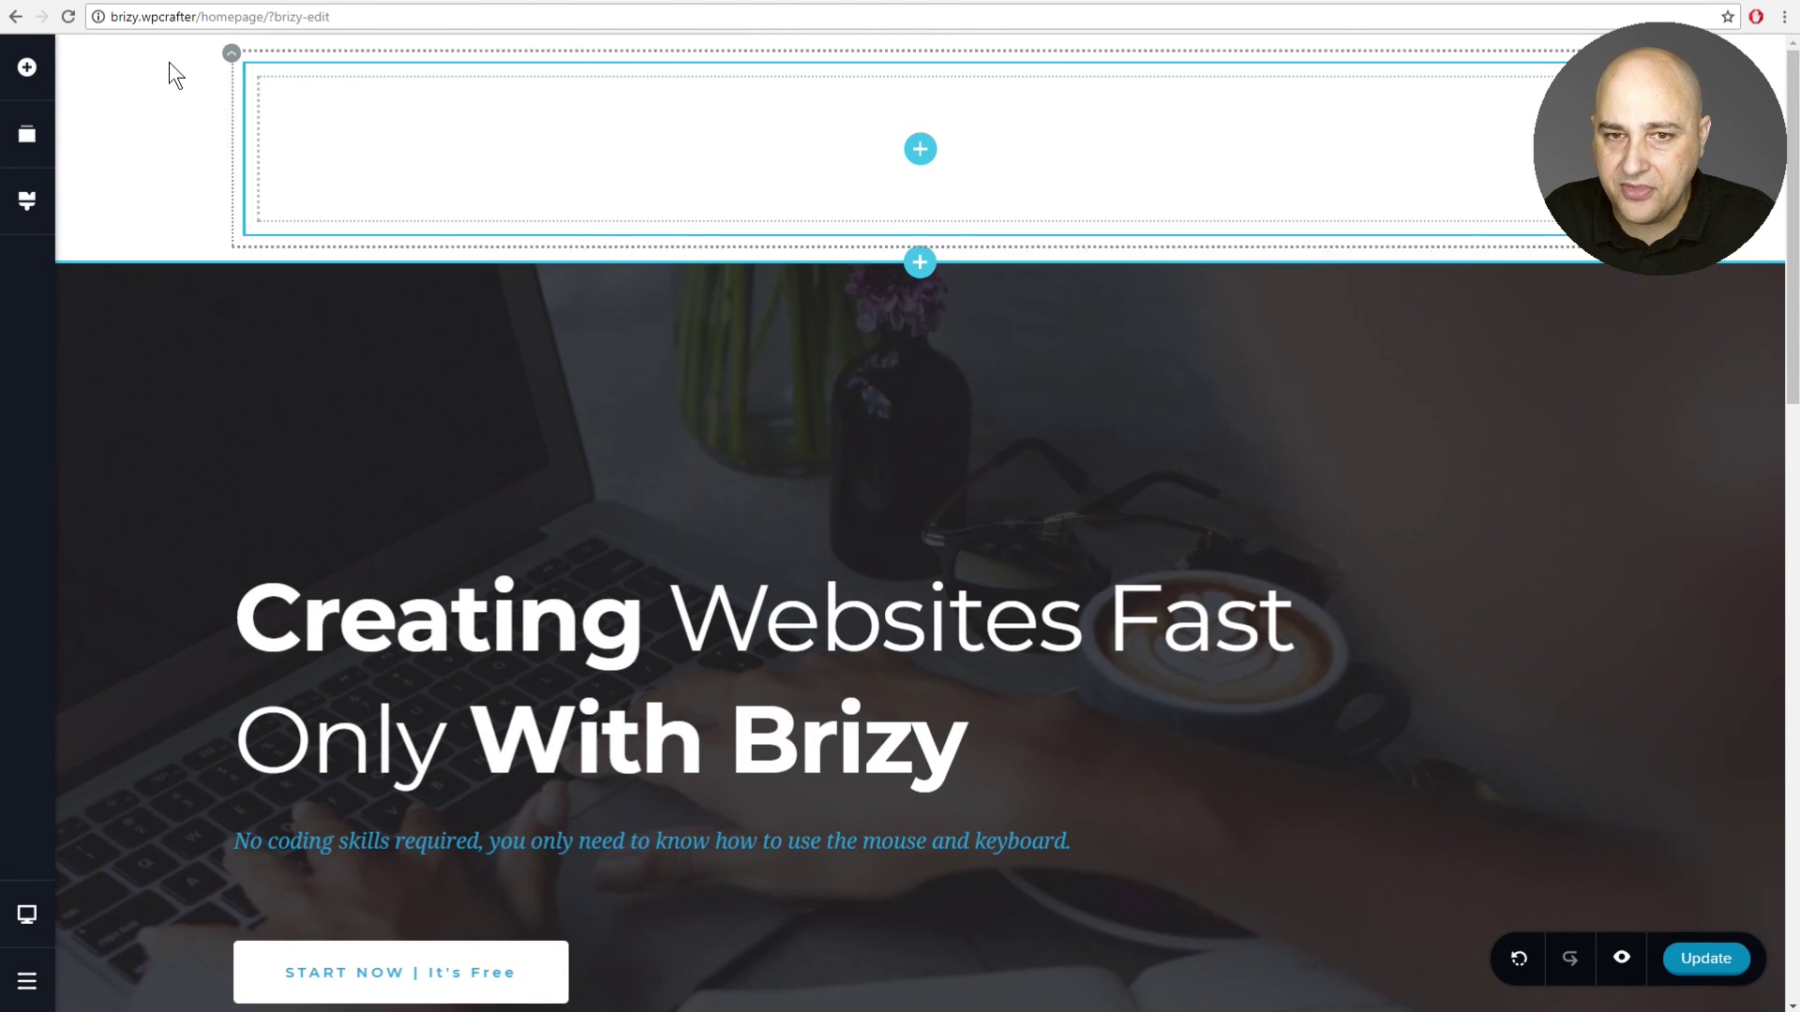
left_click(27, 66)
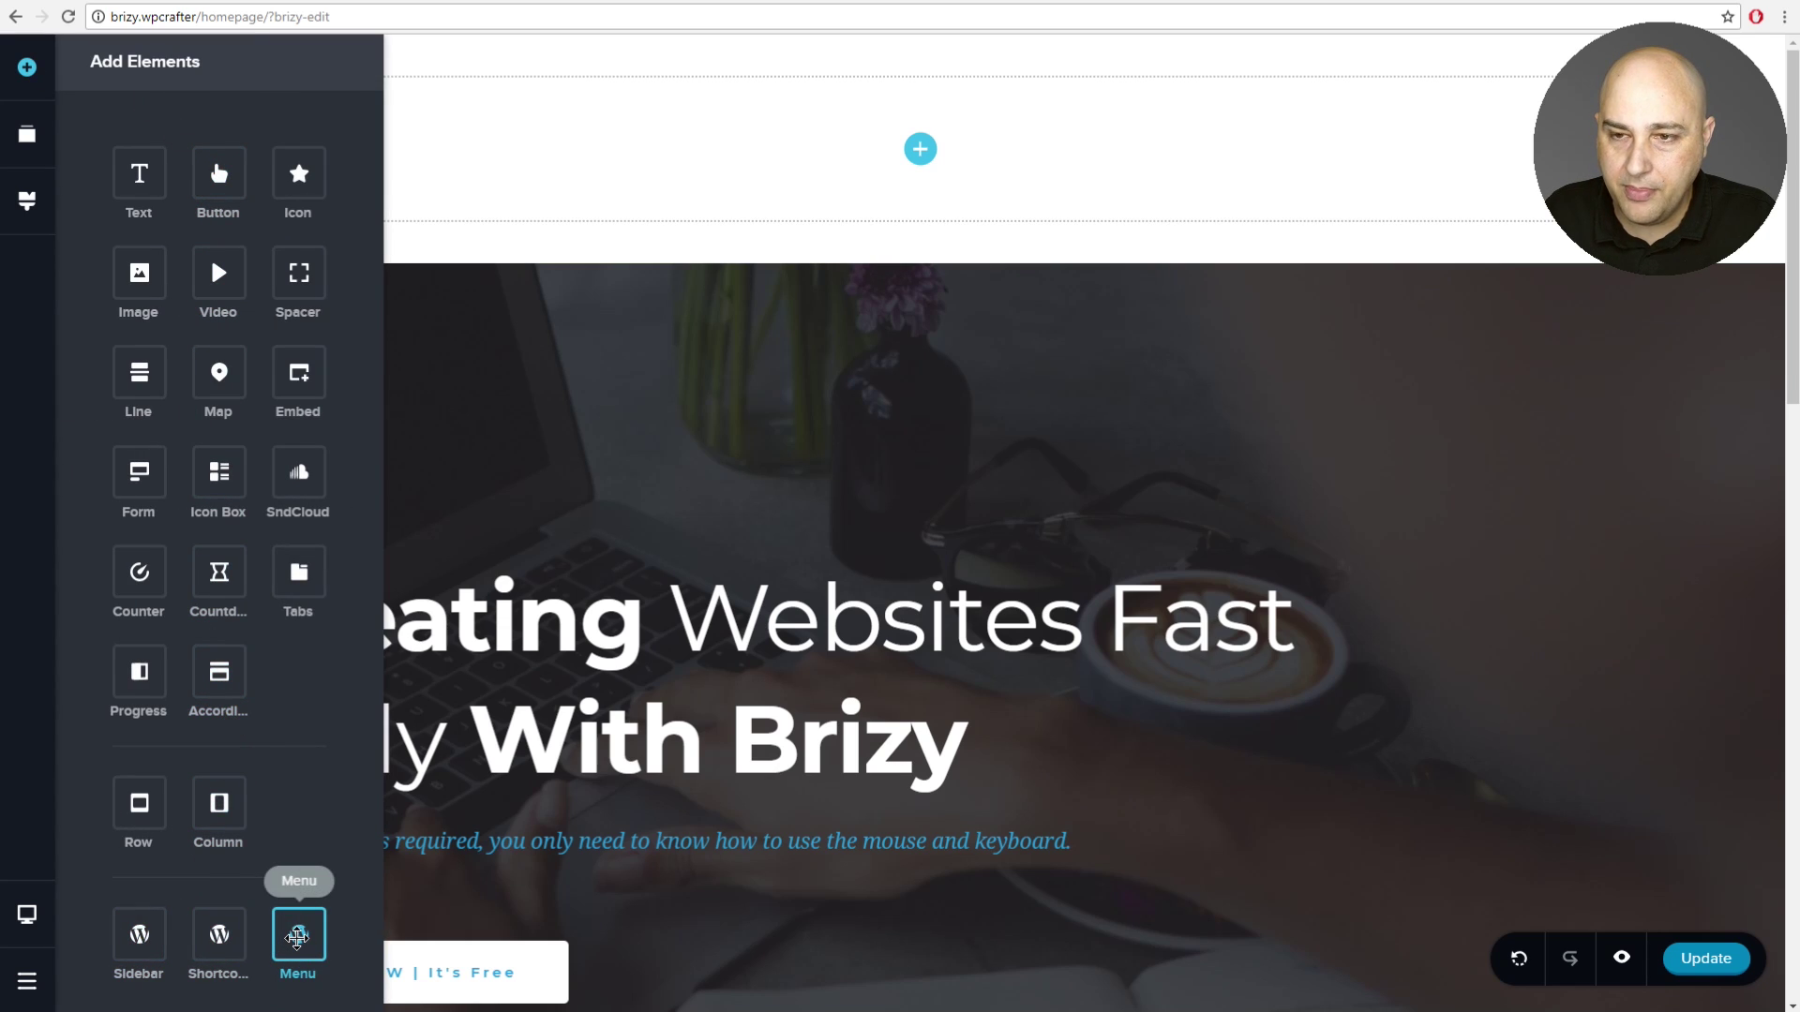
left_click_drag(297, 938, 803, 157)
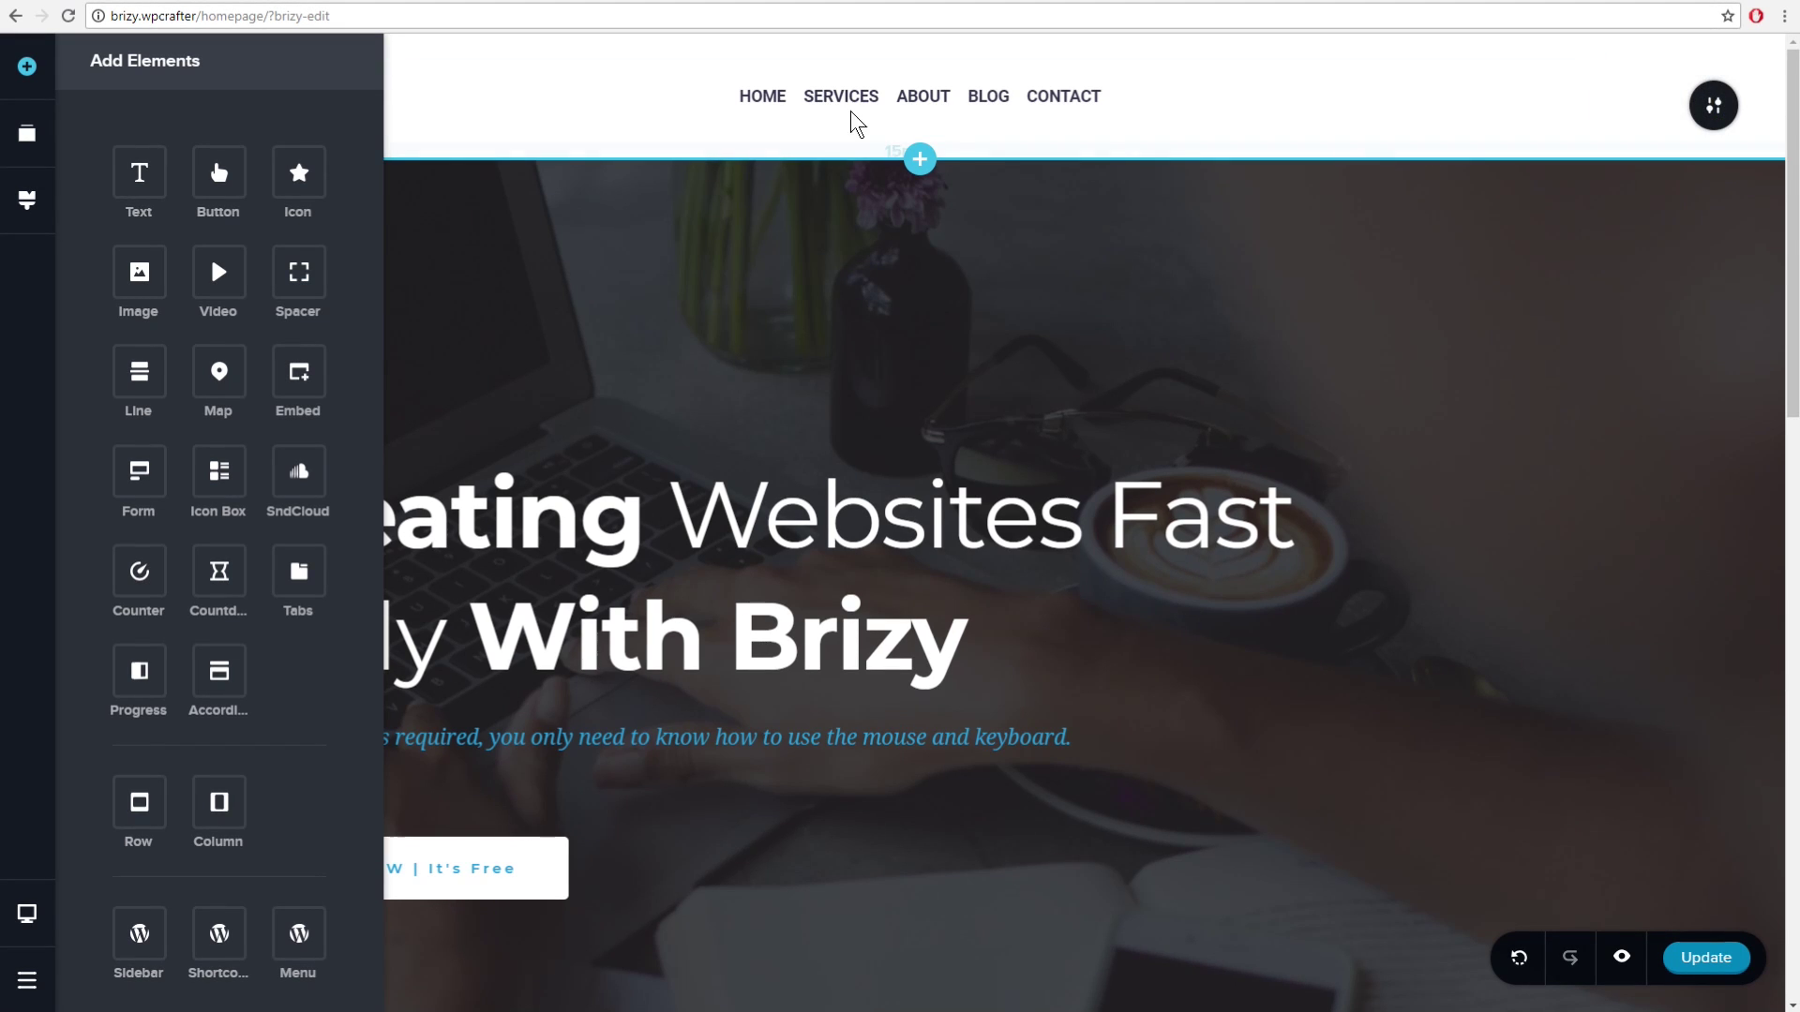
left_click(1125, 99)
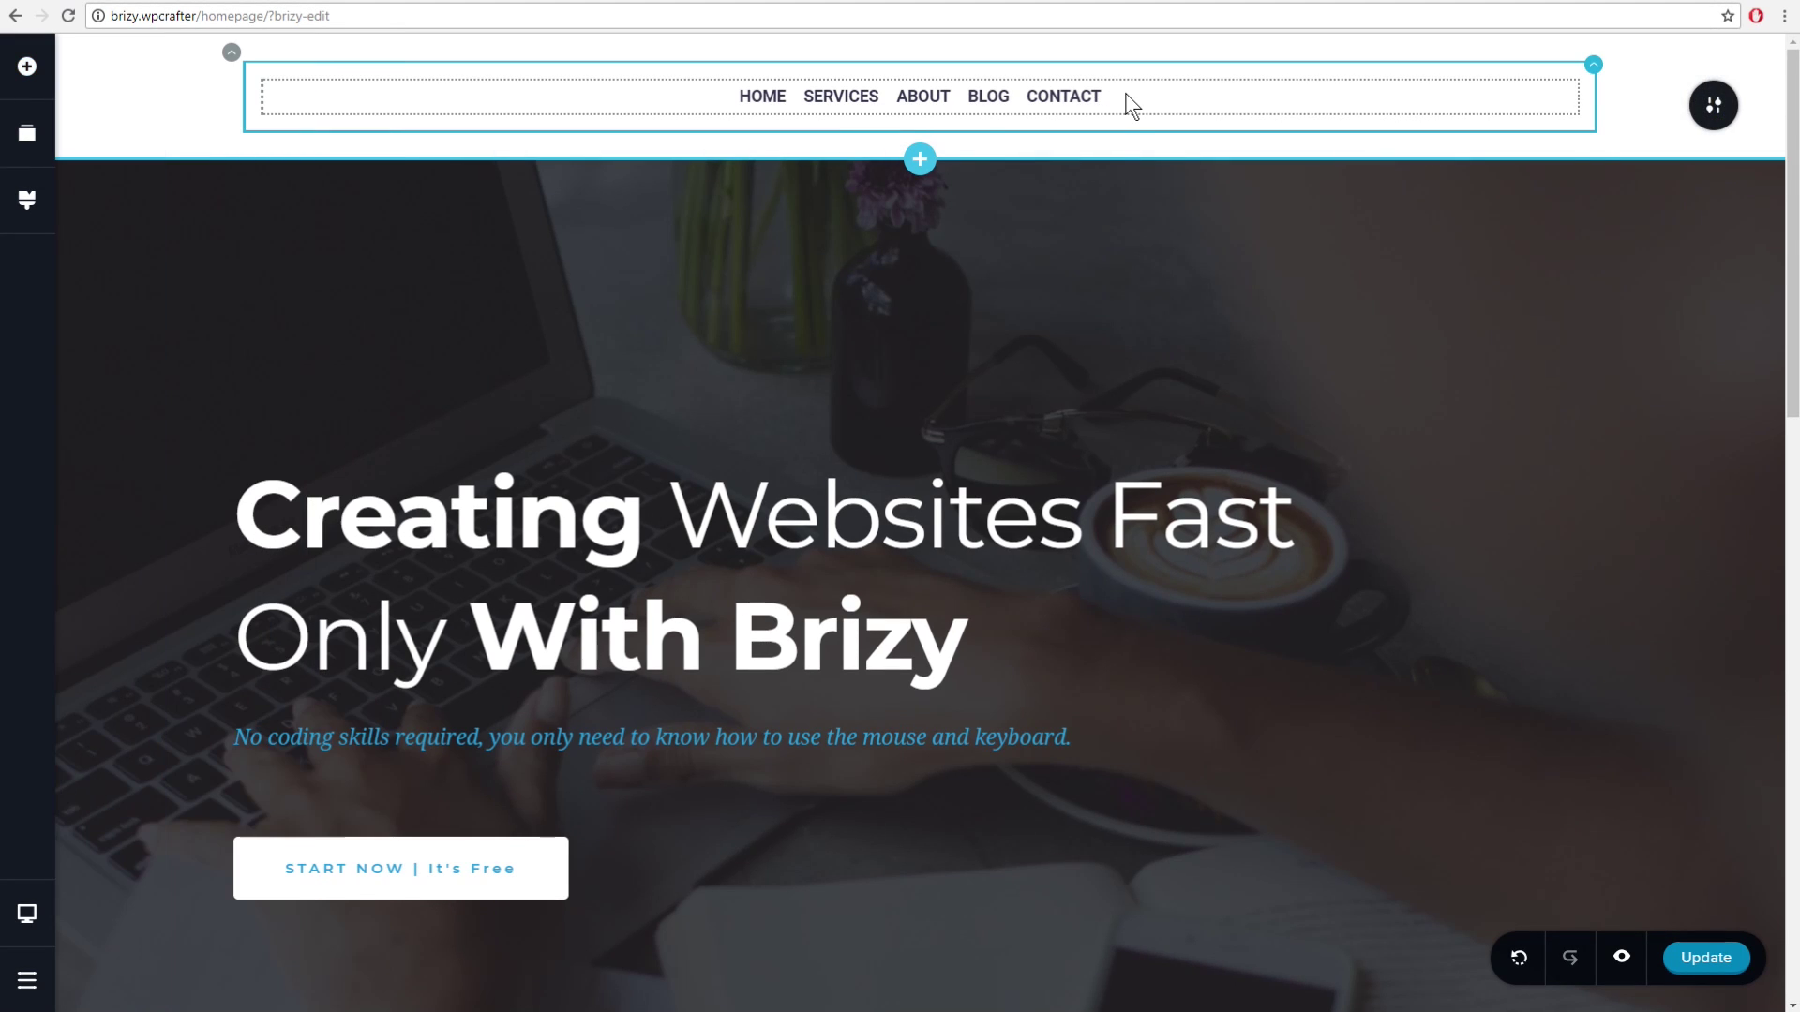
Keep the header menu on Main and widen its item spacing from 15 px to 30 px.
left_click(904, 94)
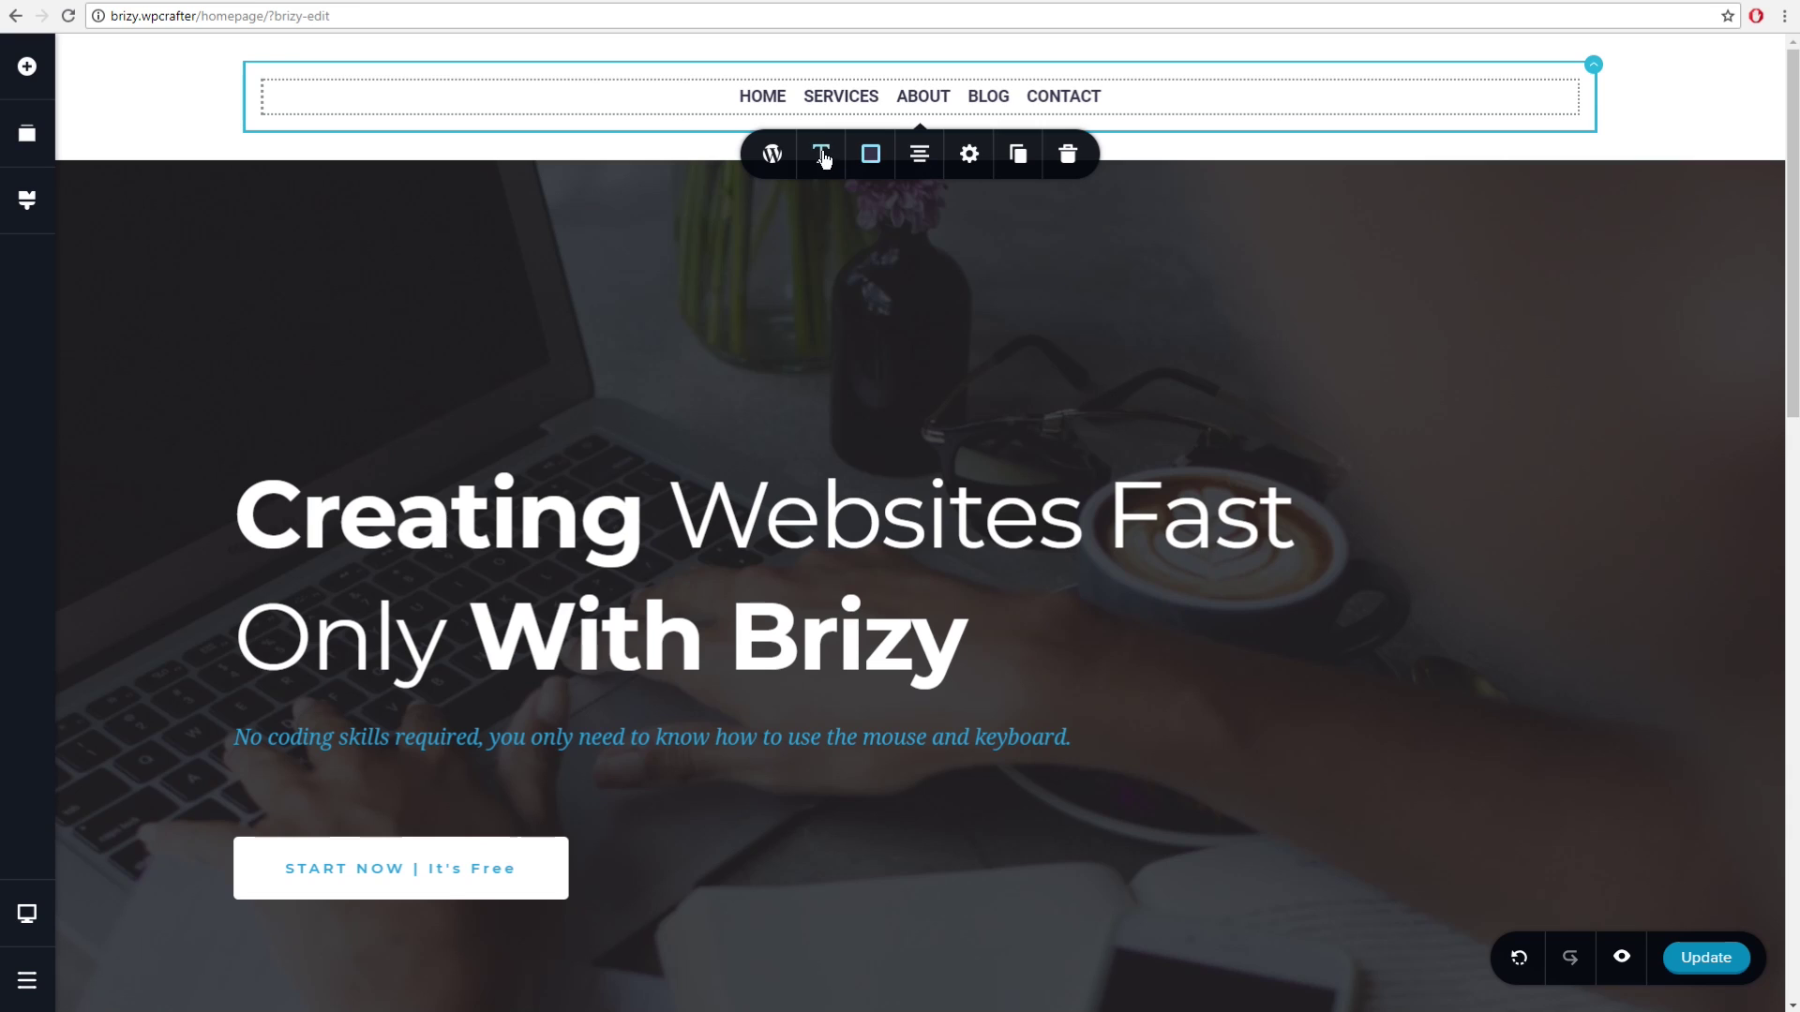
left_click(773, 159)
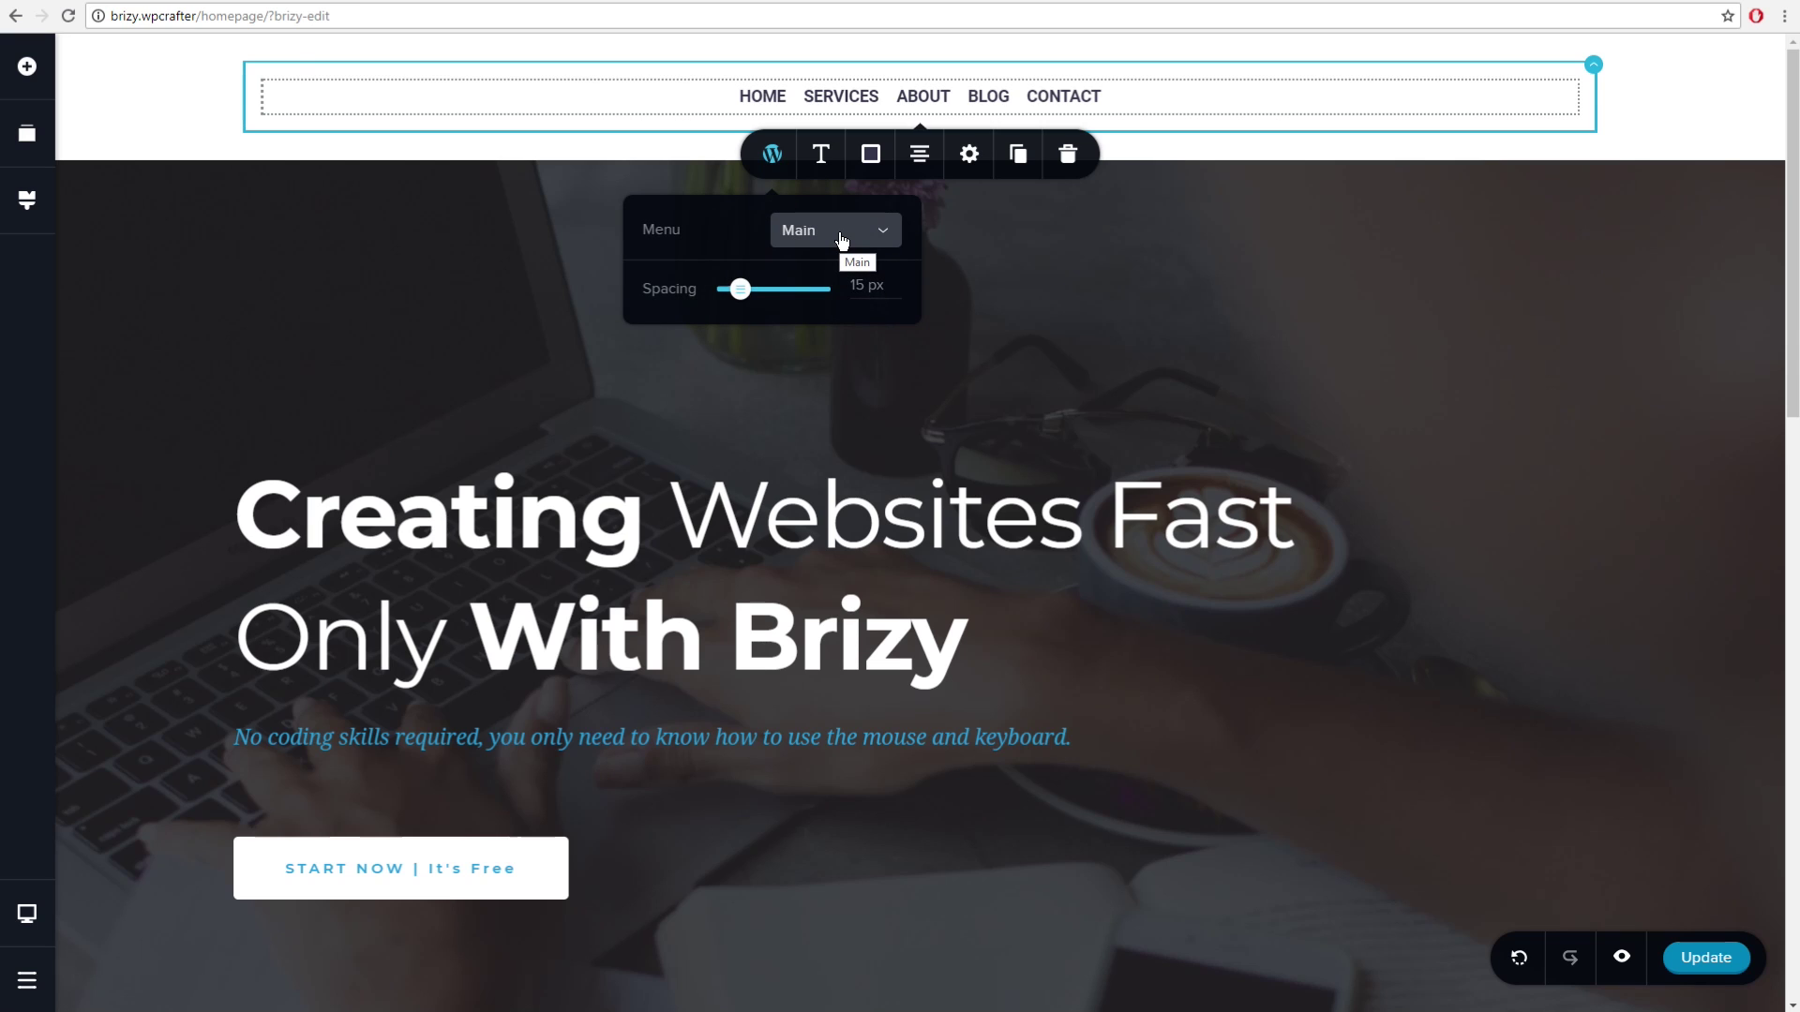
left_click(841, 234)
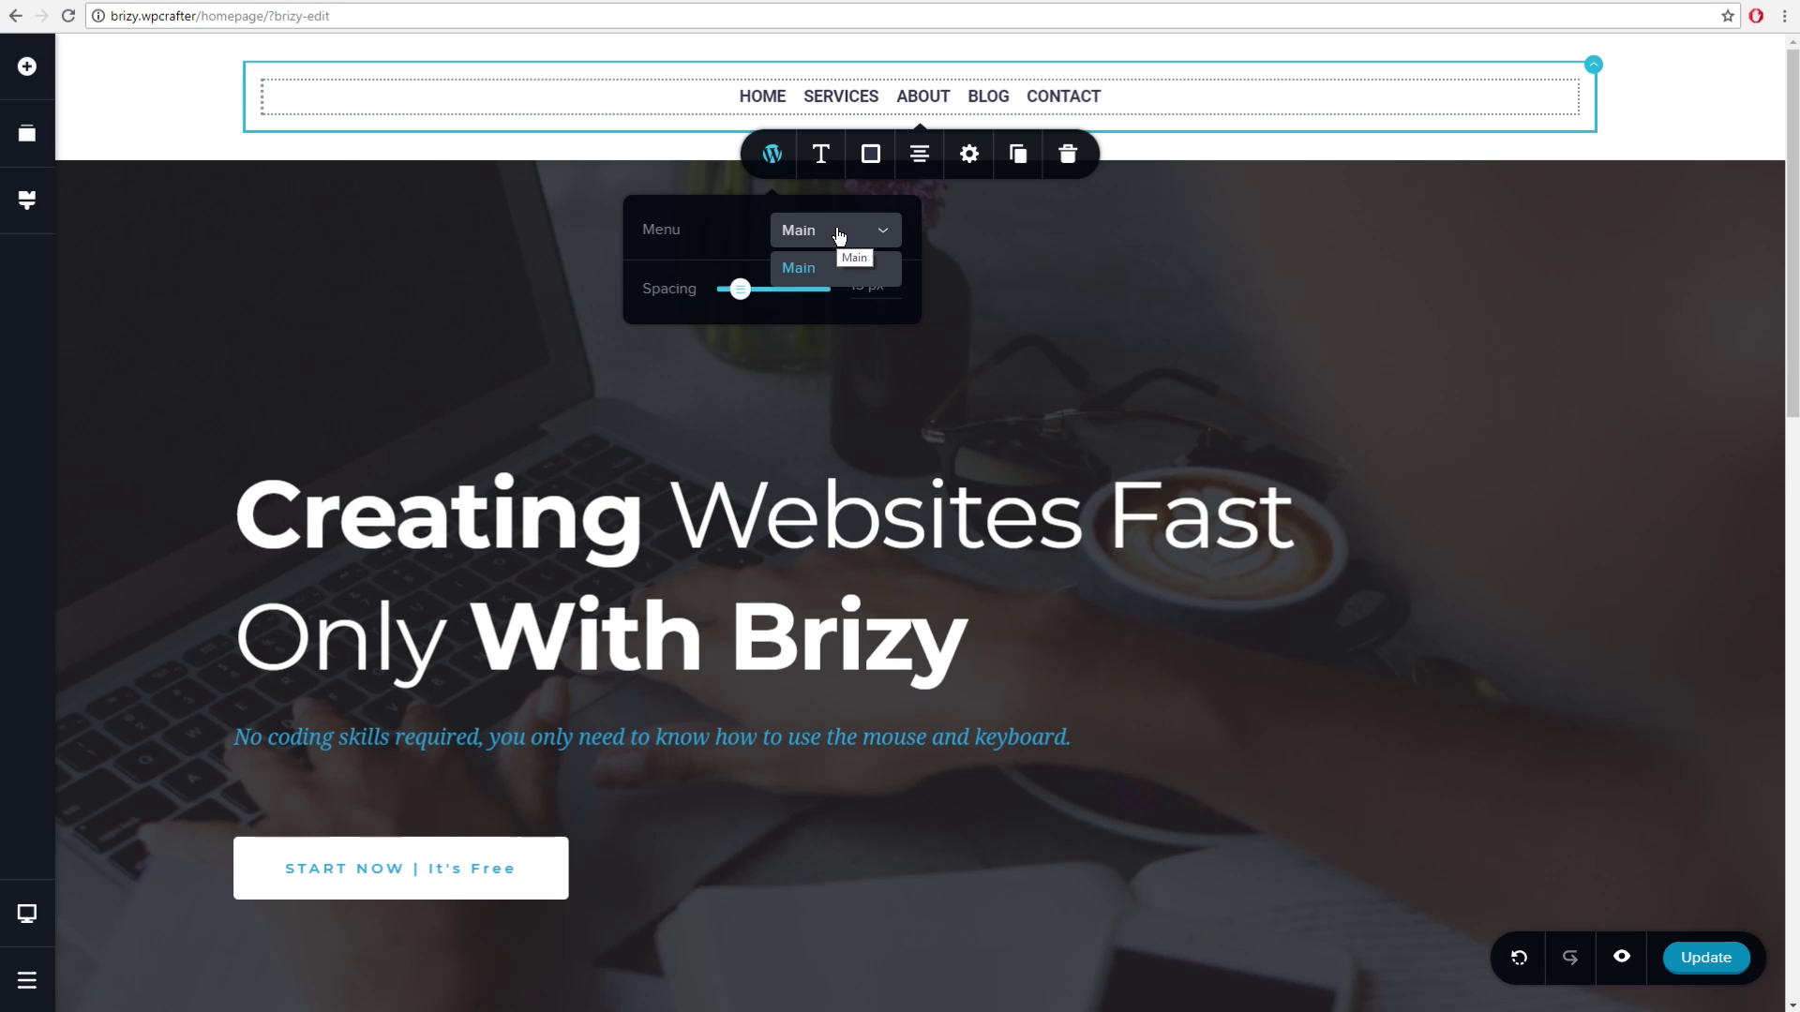
left_click(712, 232)
mouse_move(740, 294)
left_mouse_down()
mouse_move(778, 290)
mouse_move(754, 289)
left_mouse_up()
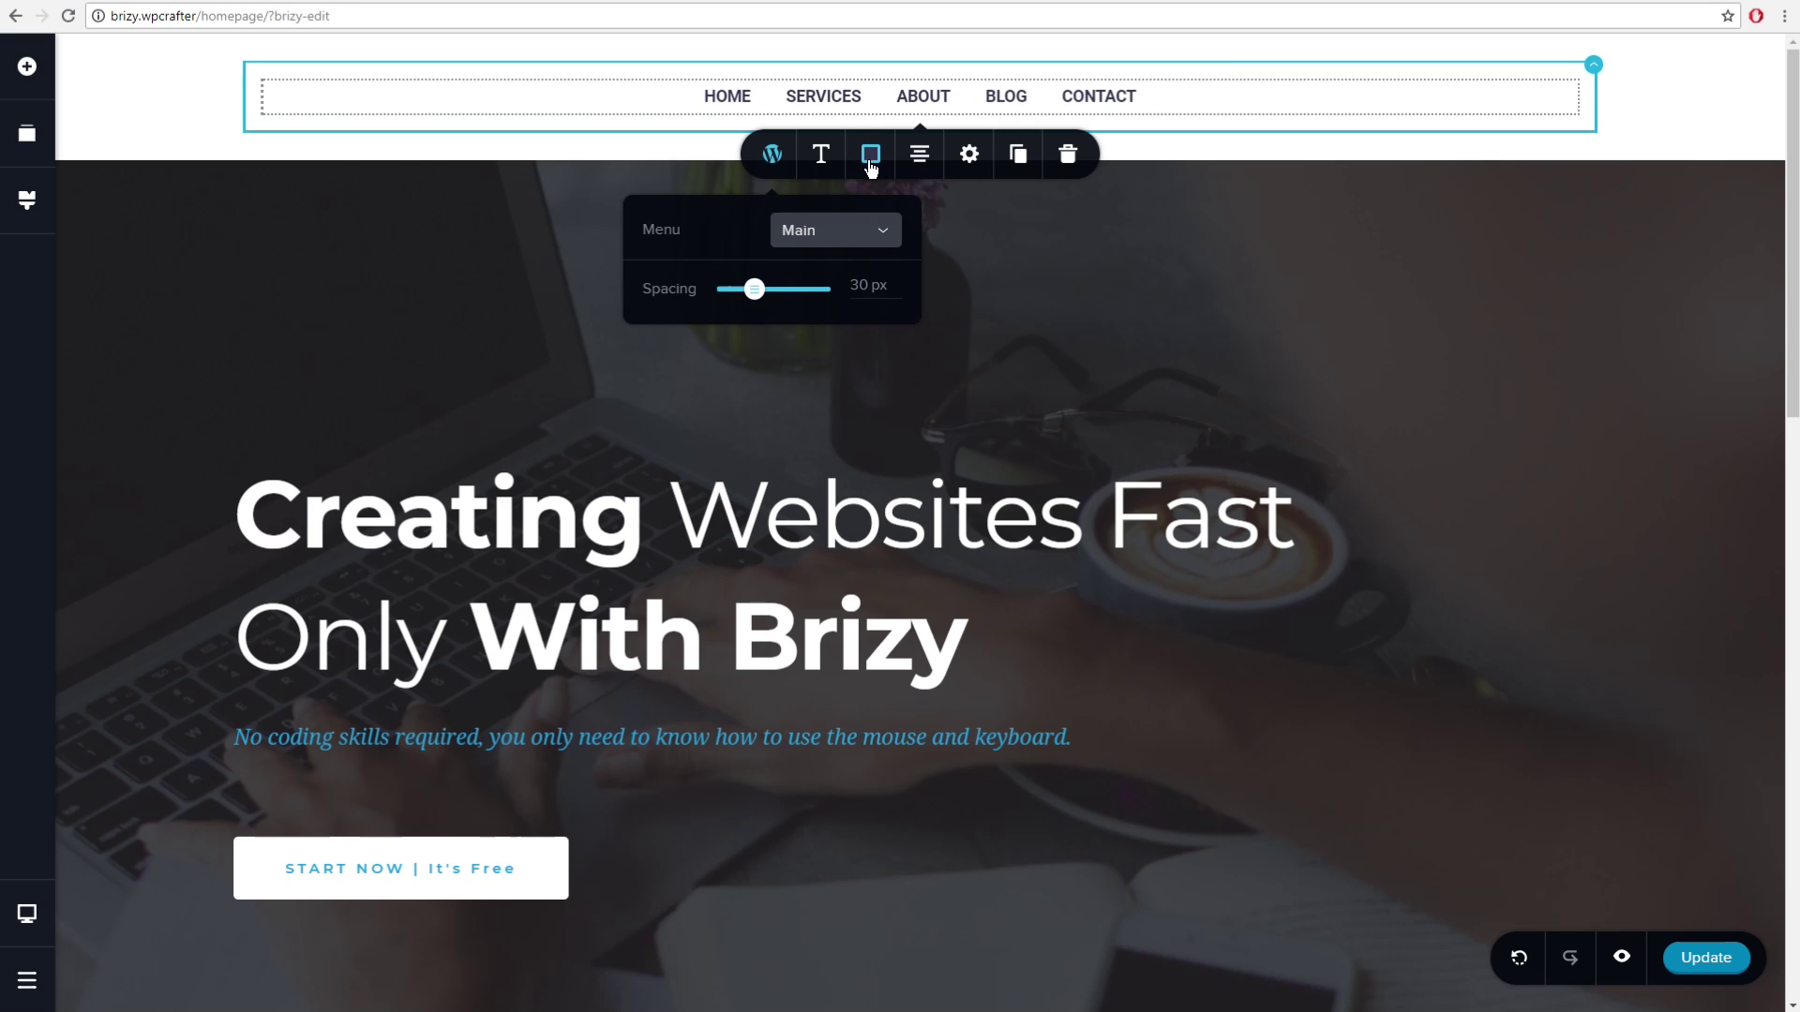
left_click(872, 157)
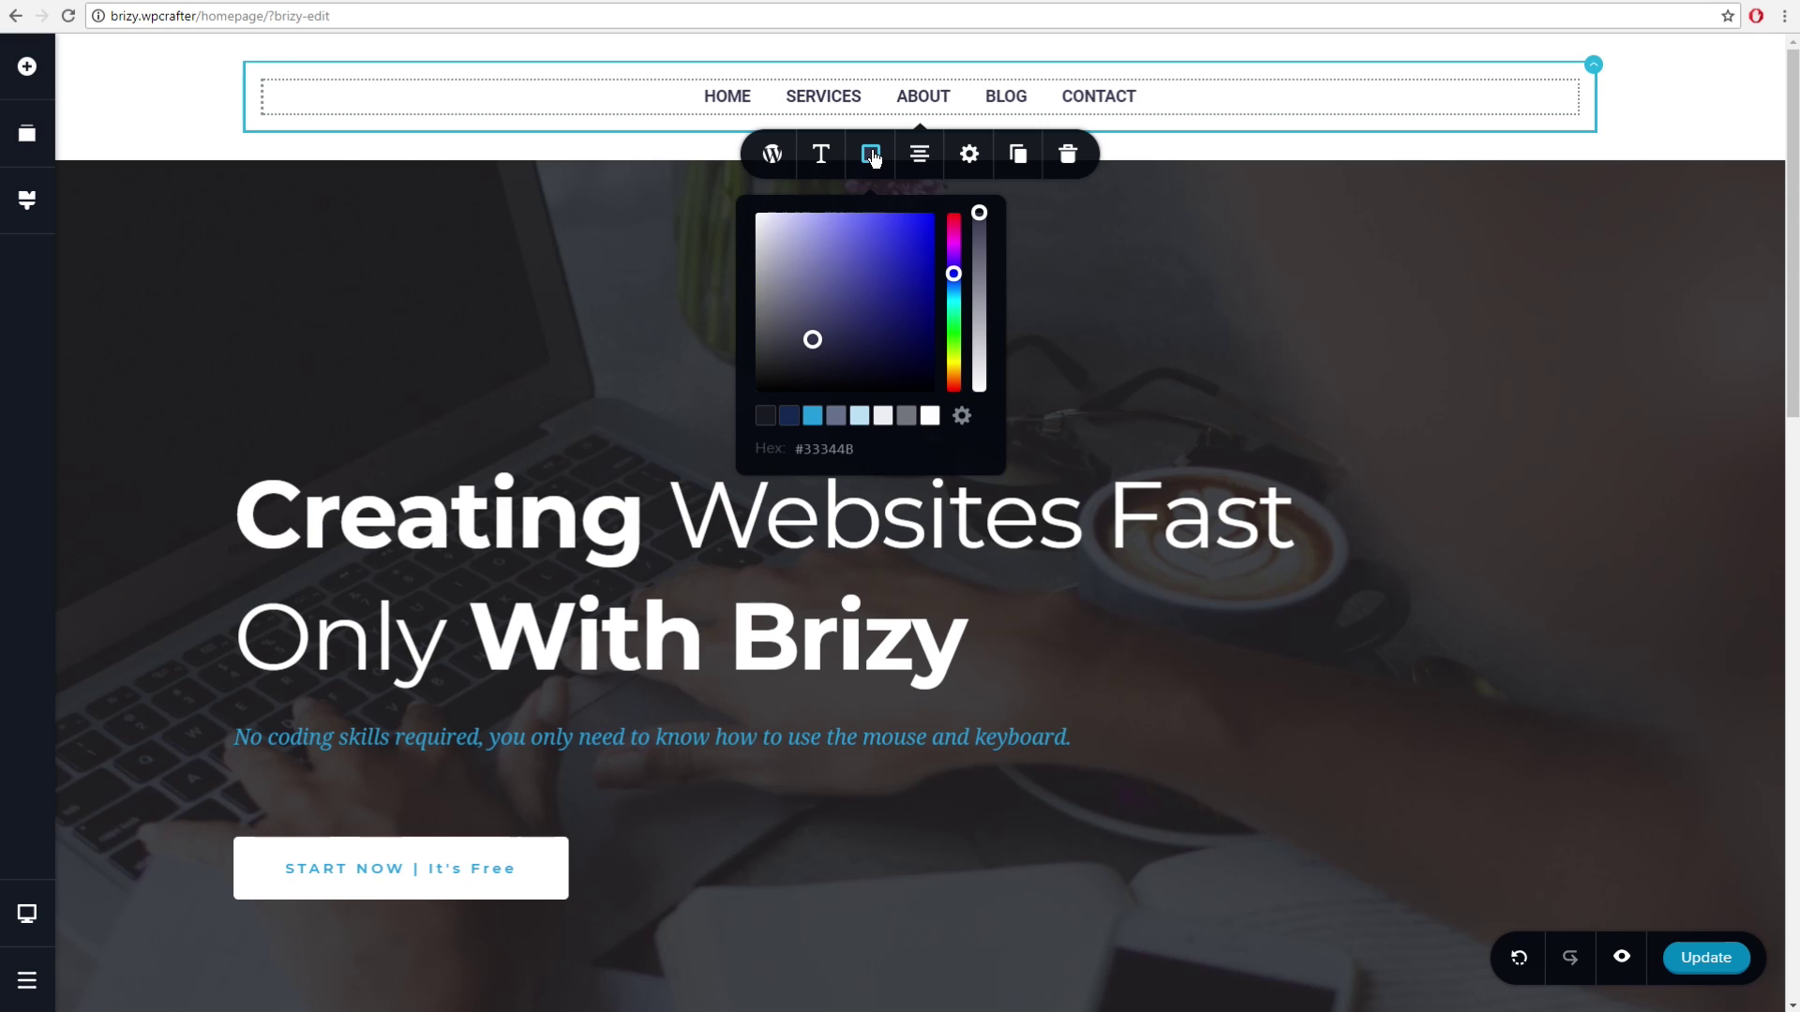
left_click(872, 157)
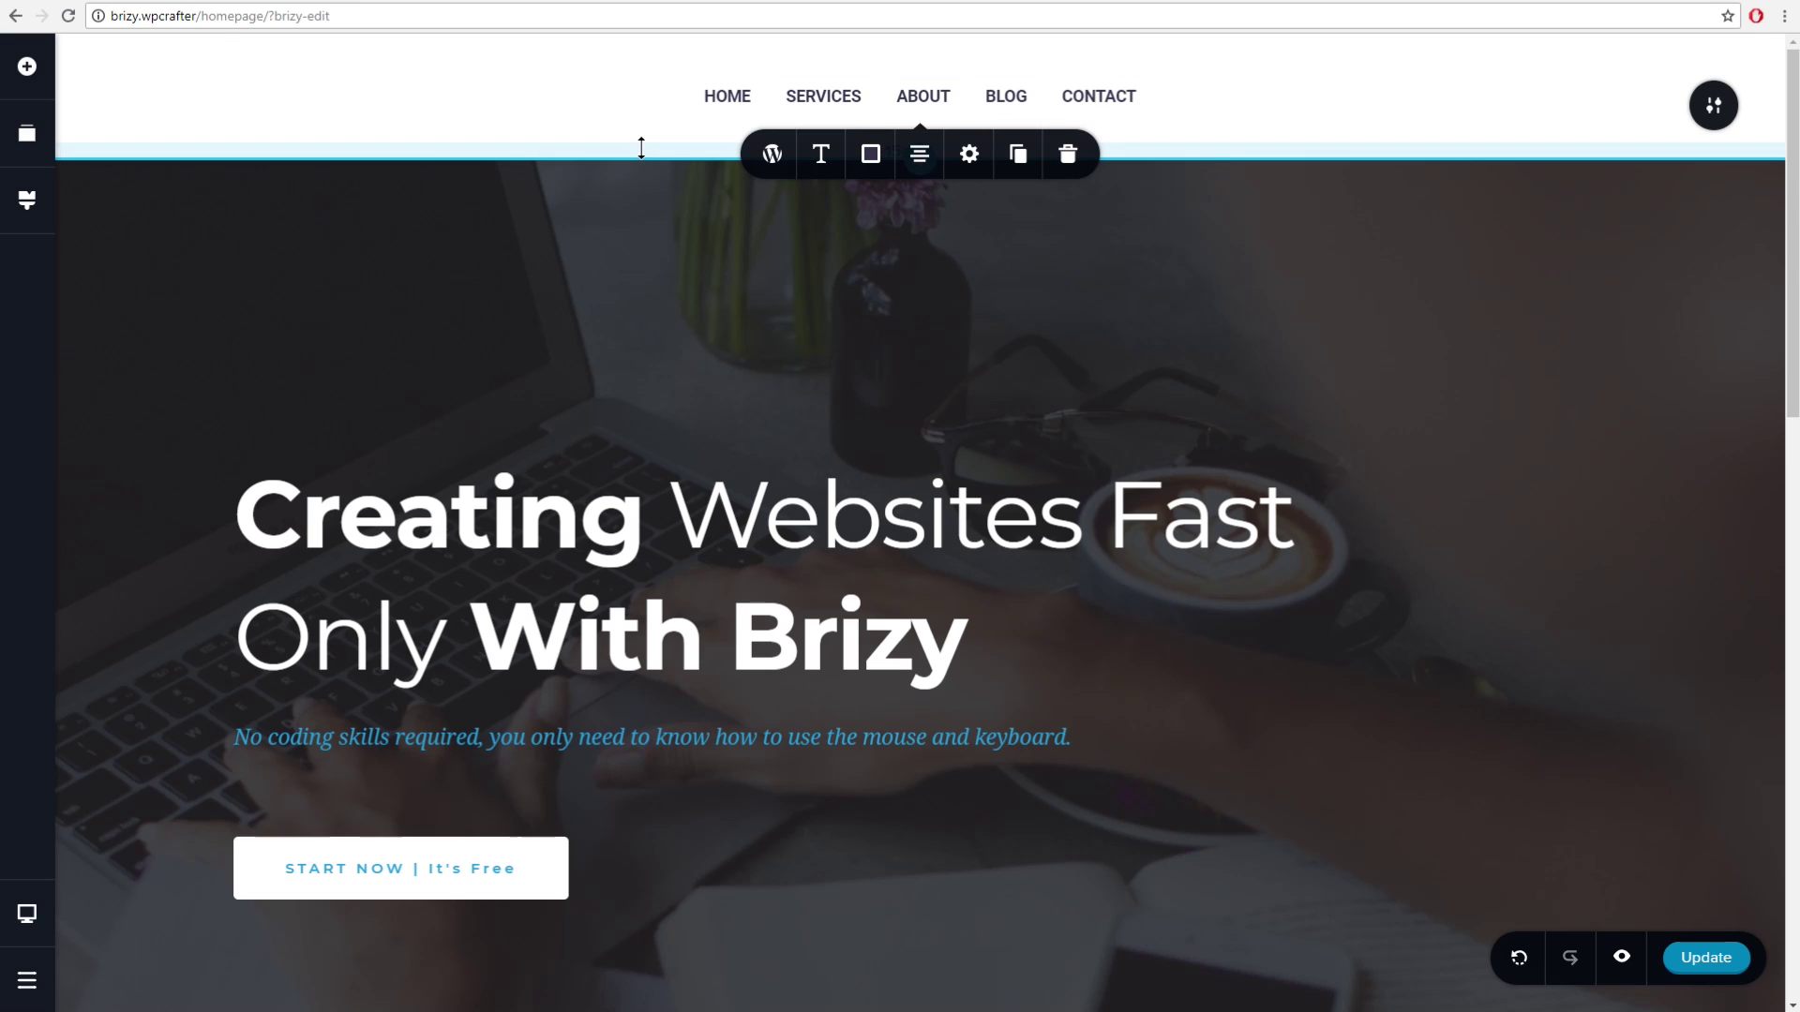
left_click(154, 90)
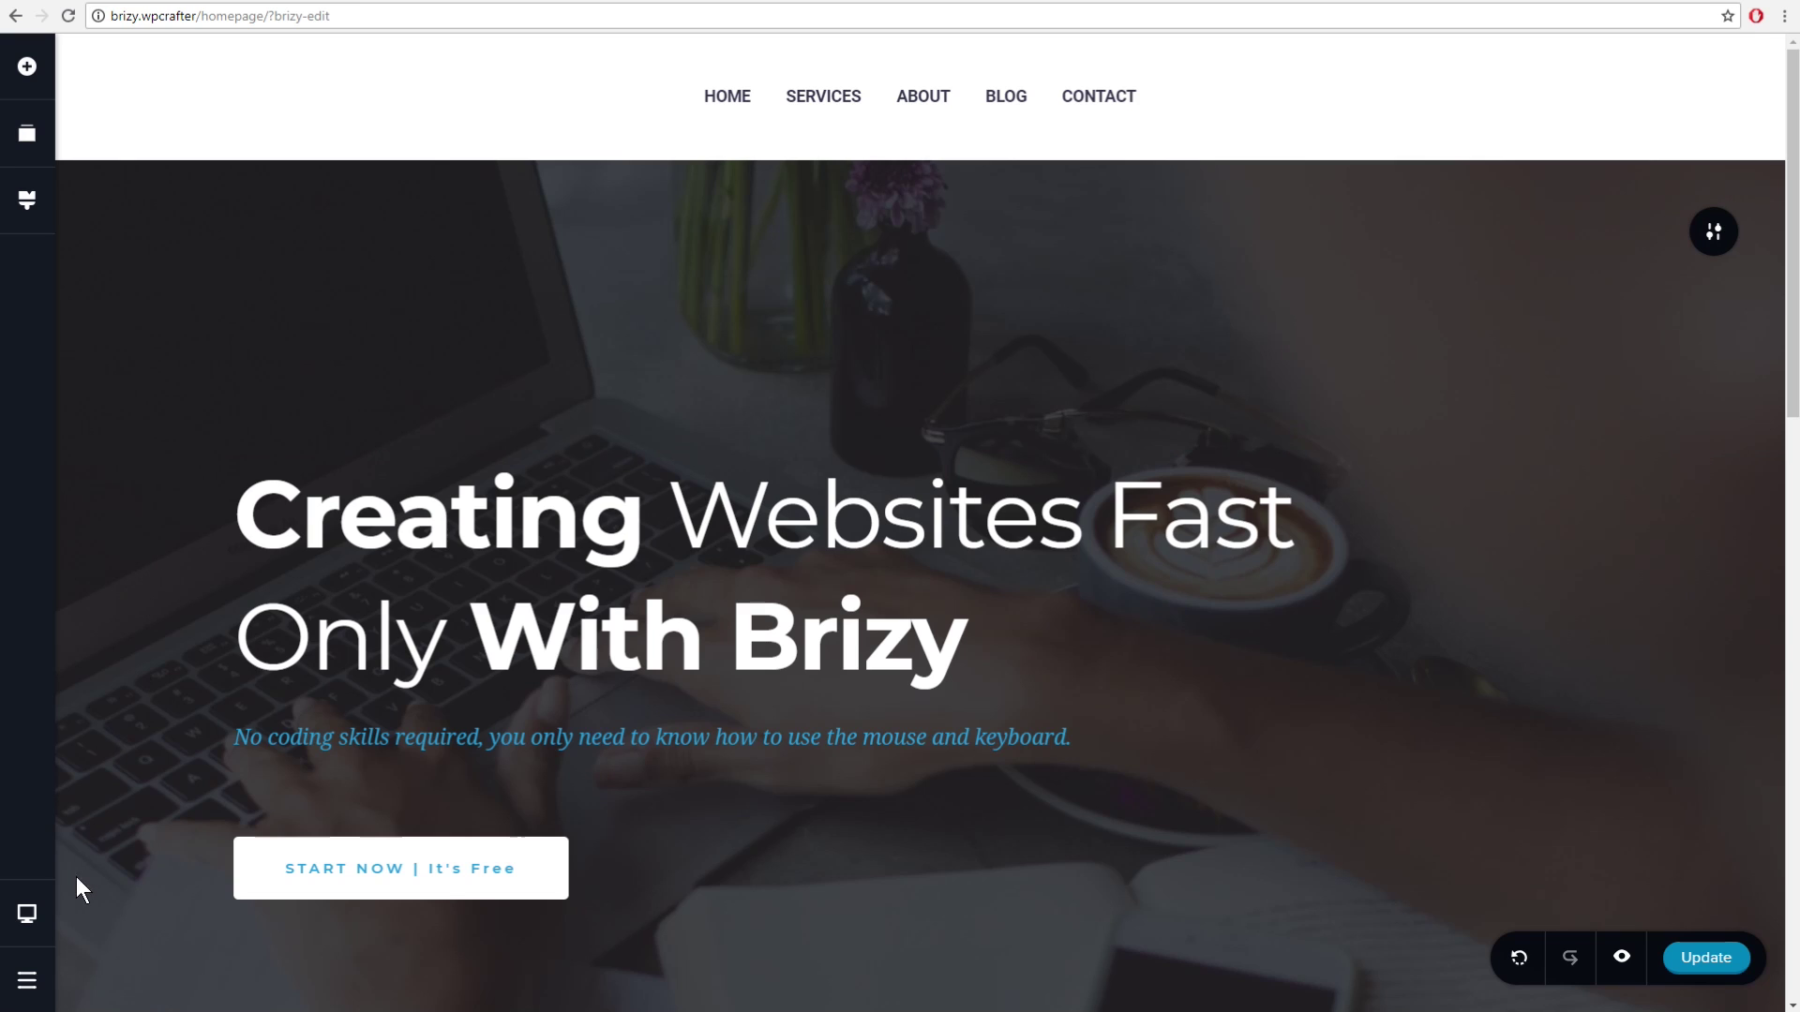
In Mobile view, turn on Toggle Menu so the header menu collapses into a hamburger icon.
left_click(26, 915)
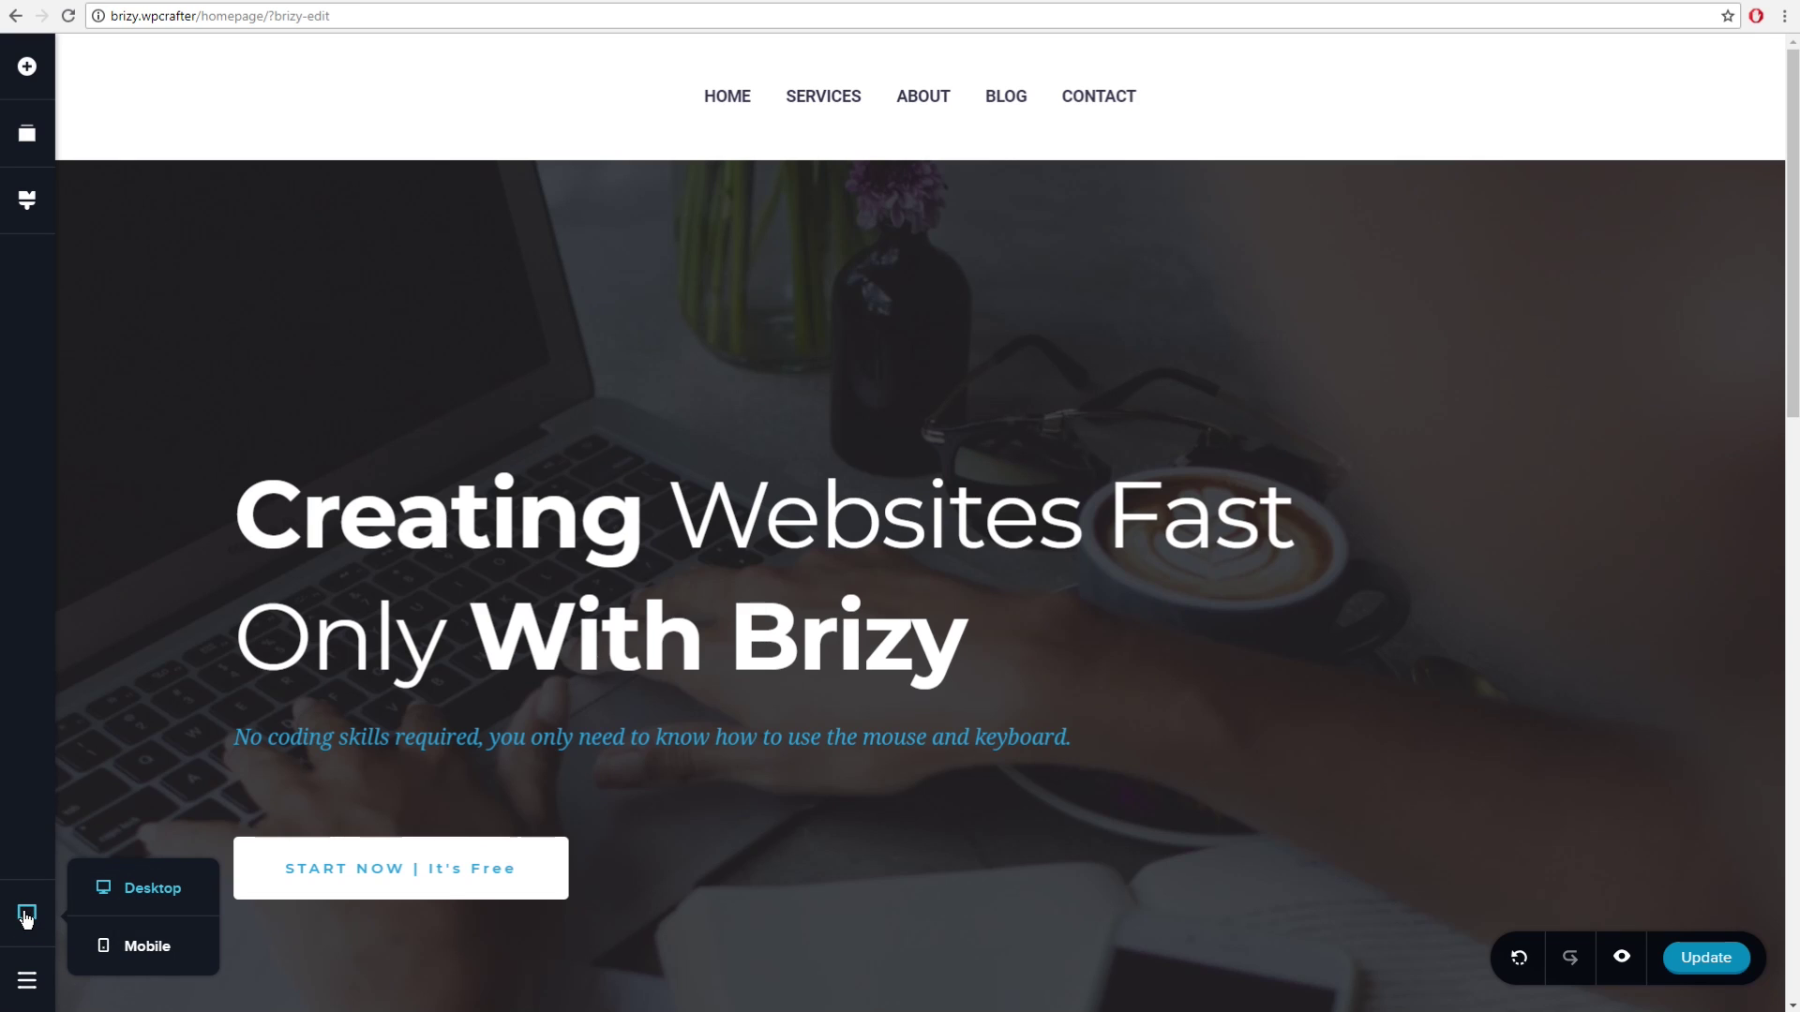
left_click(137, 946)
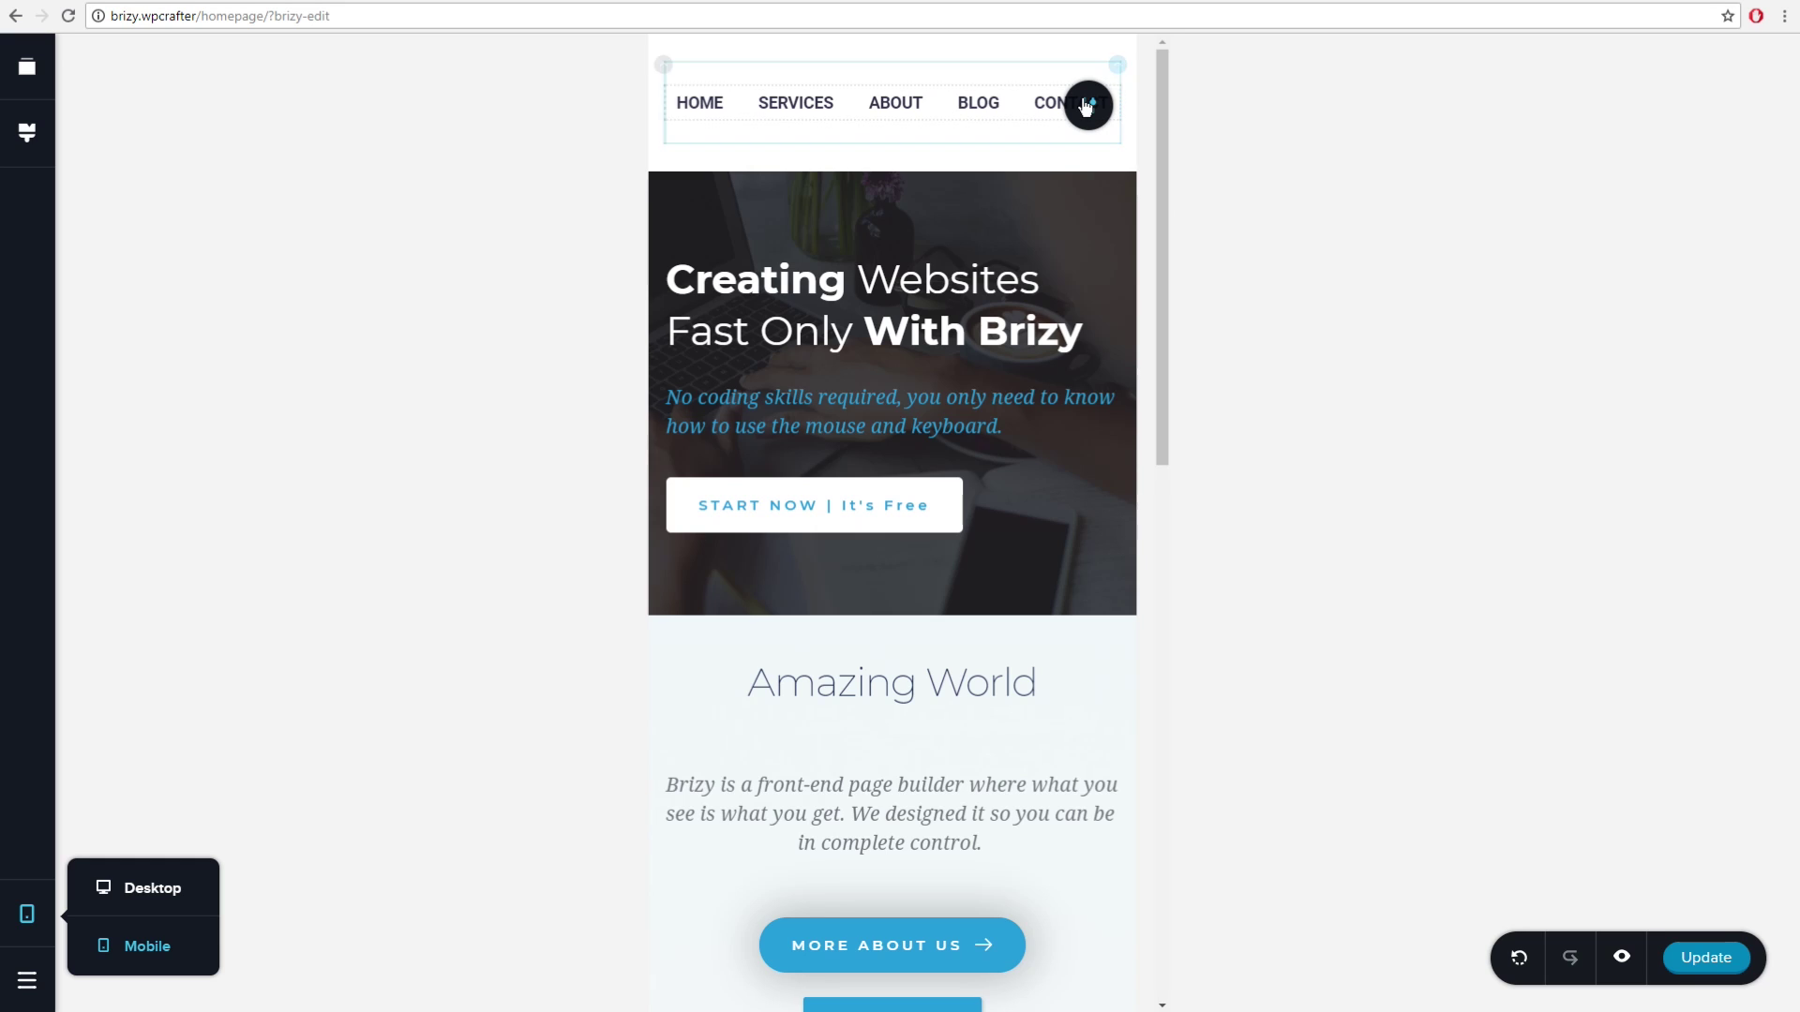
left_click(960, 105)
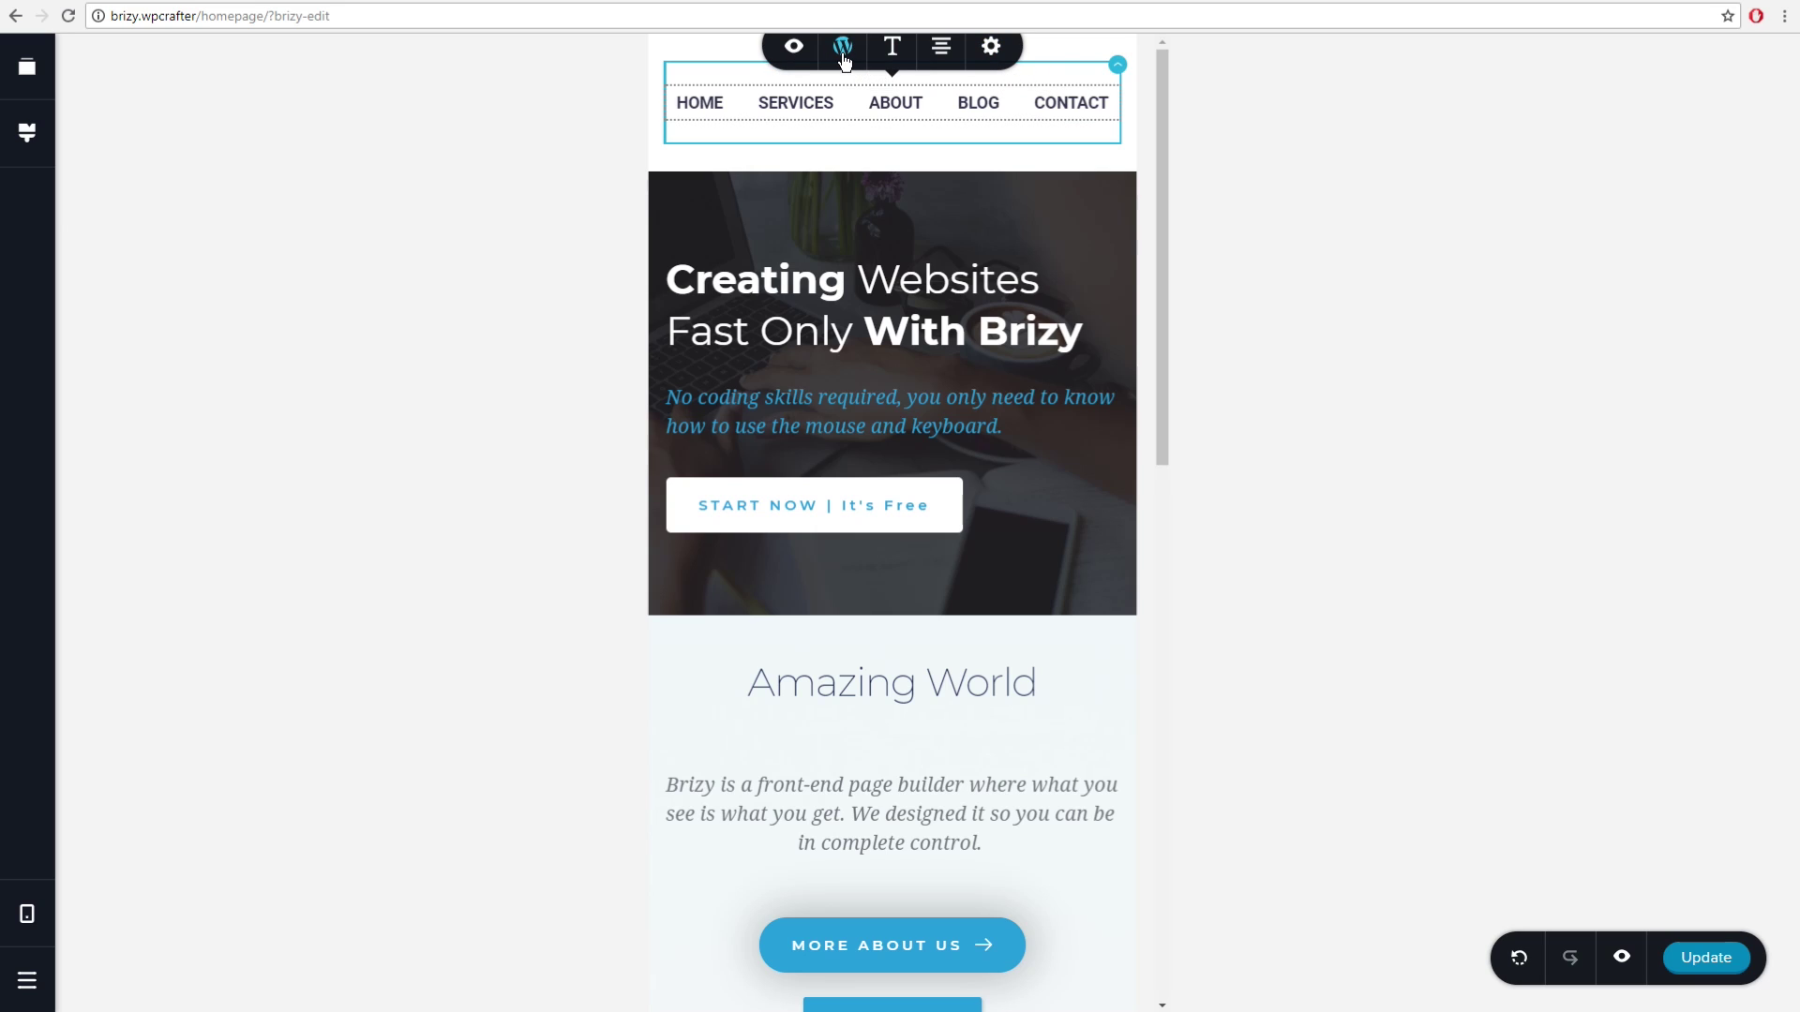
left_click(841, 49)
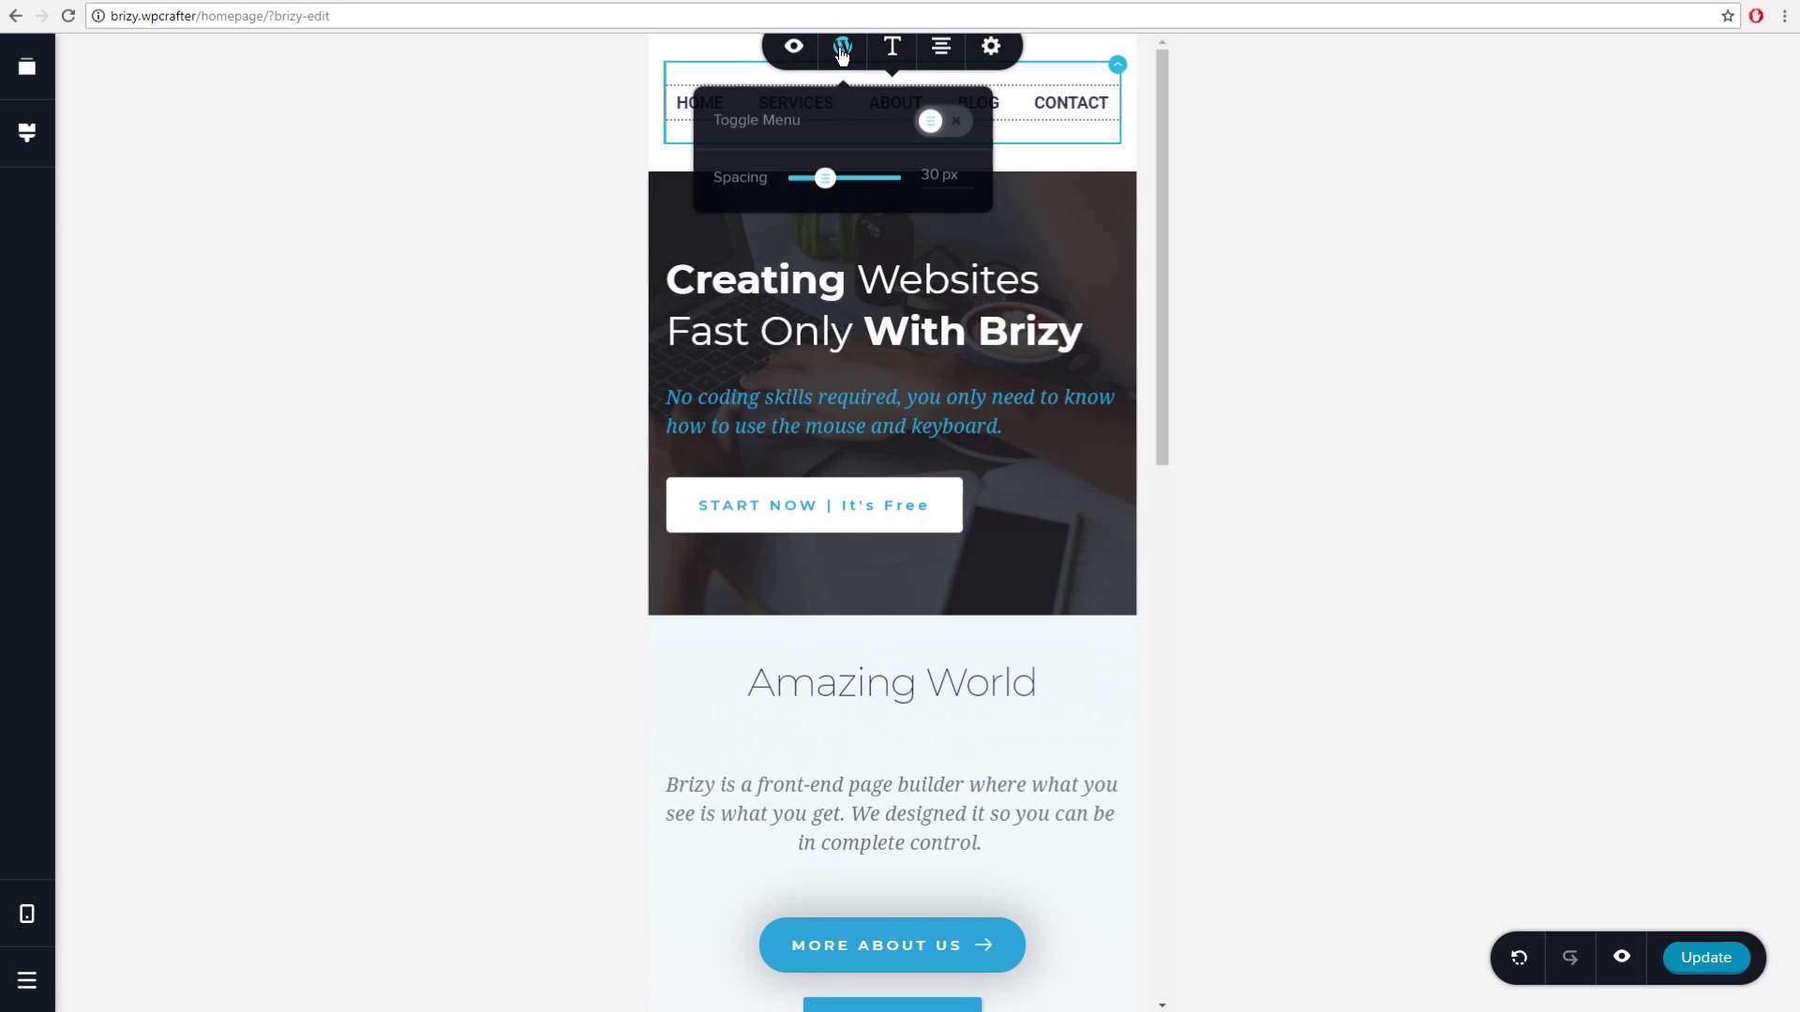
left_click(940, 122)
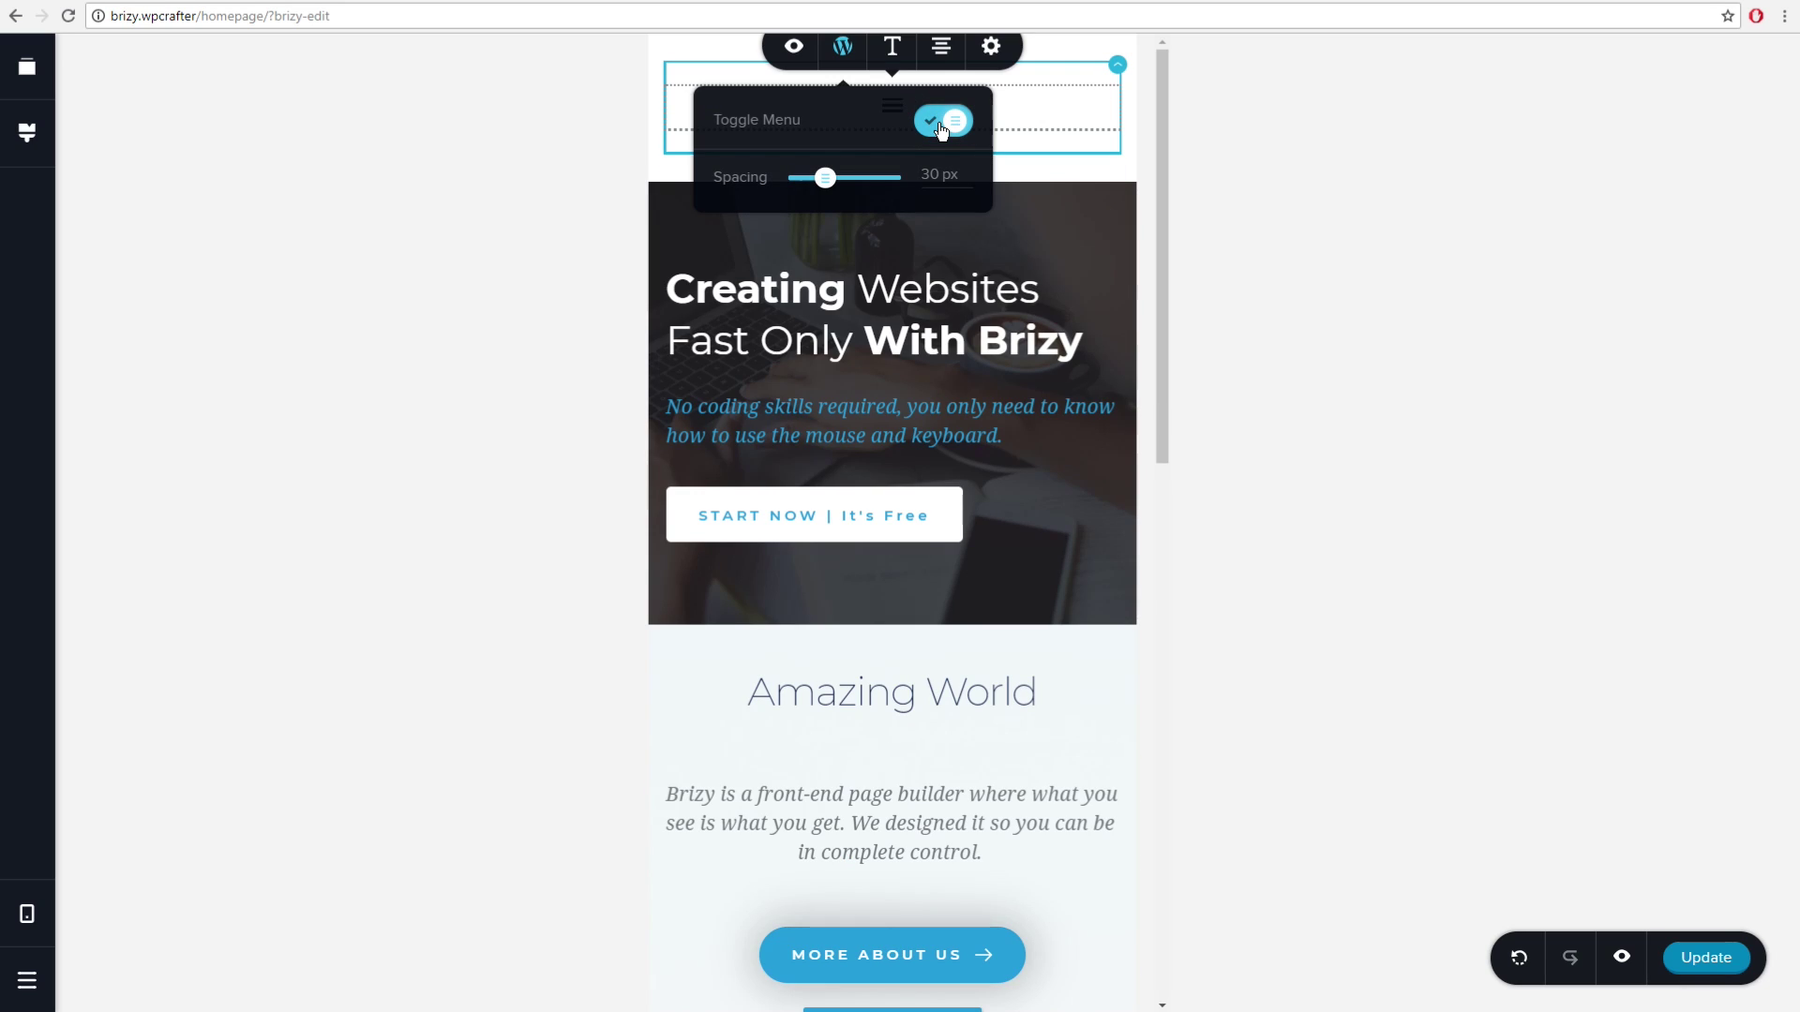
left_click(560, 133)
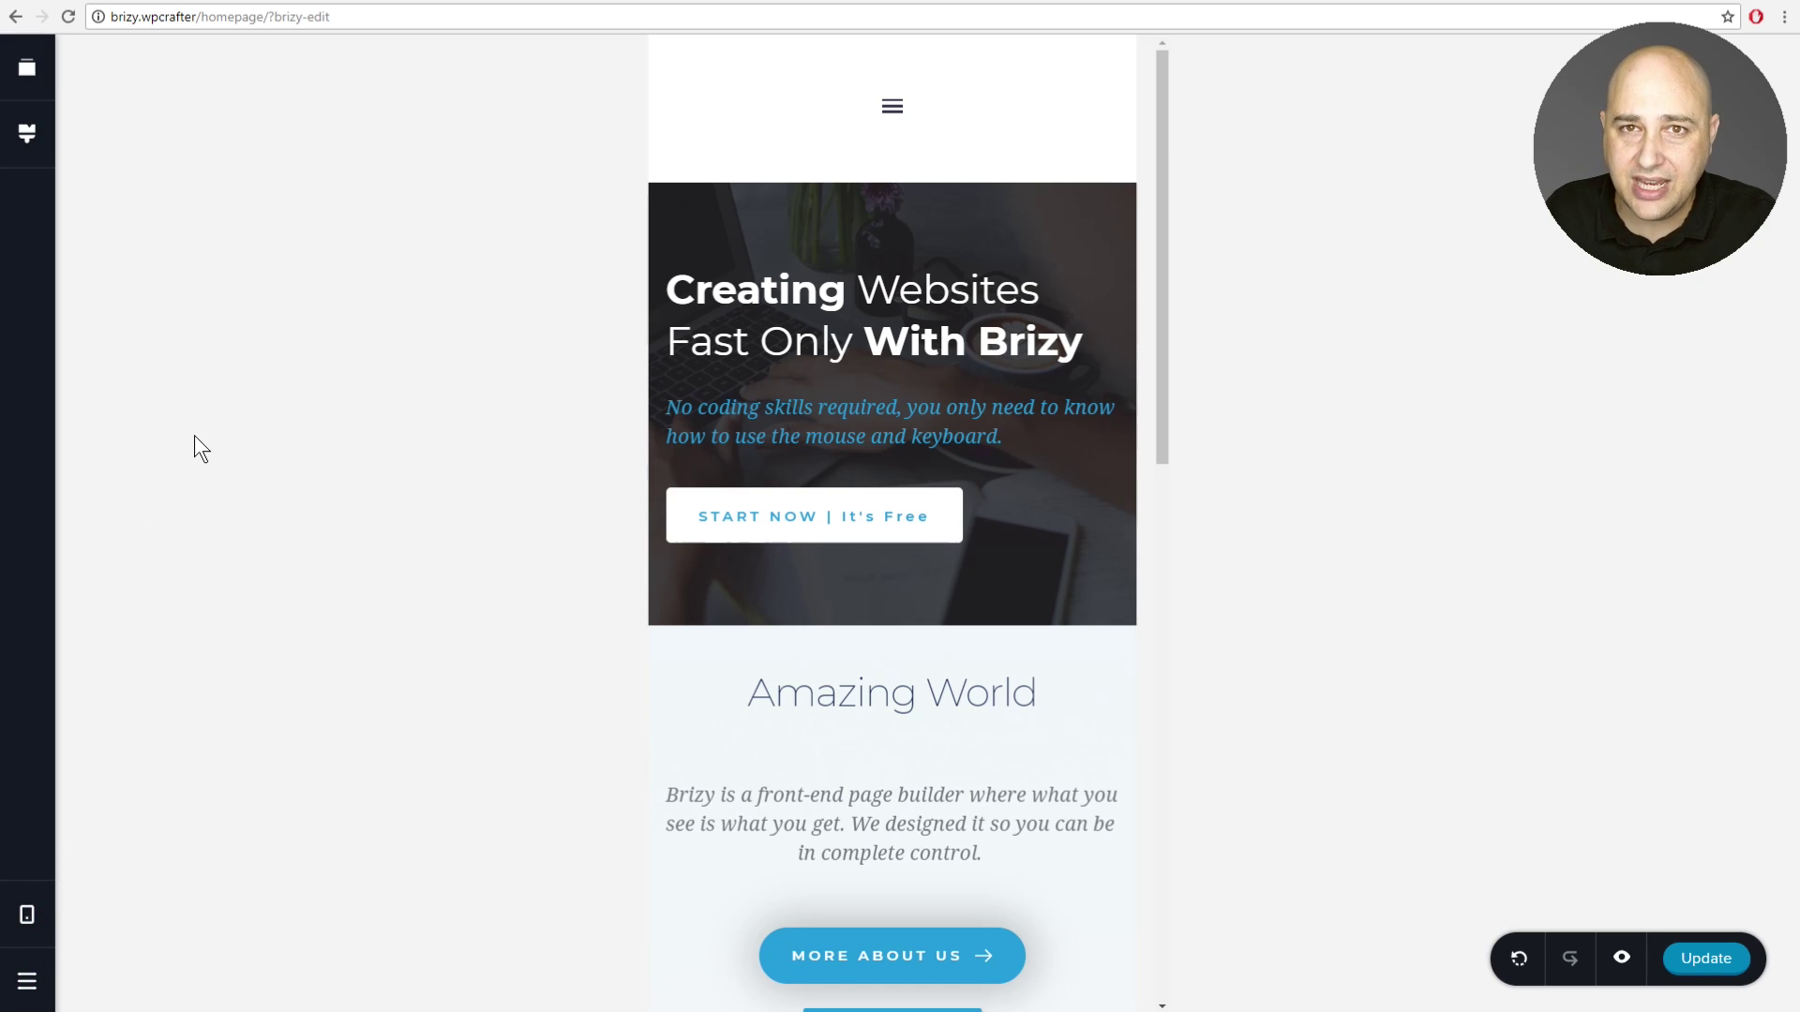
Leave the Brizy editor for WordPress admin and open the Users > Add New form.
left_click(26, 981)
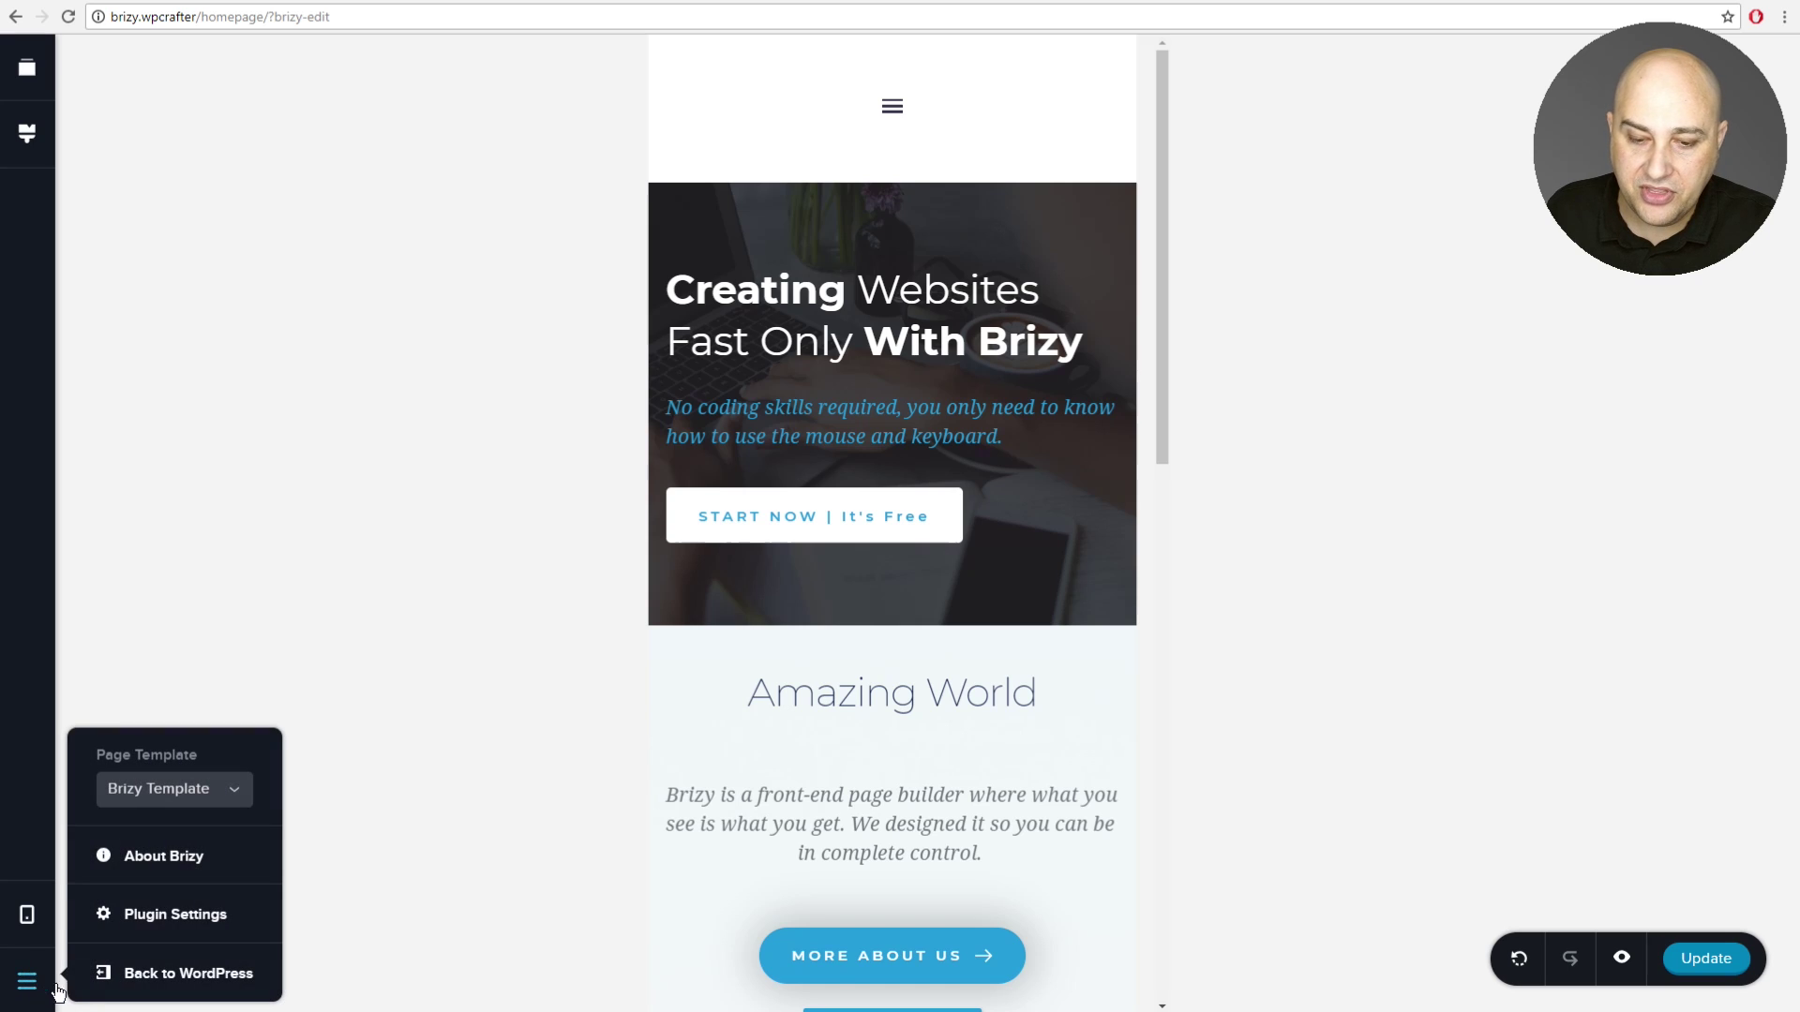
left_click(153, 981)
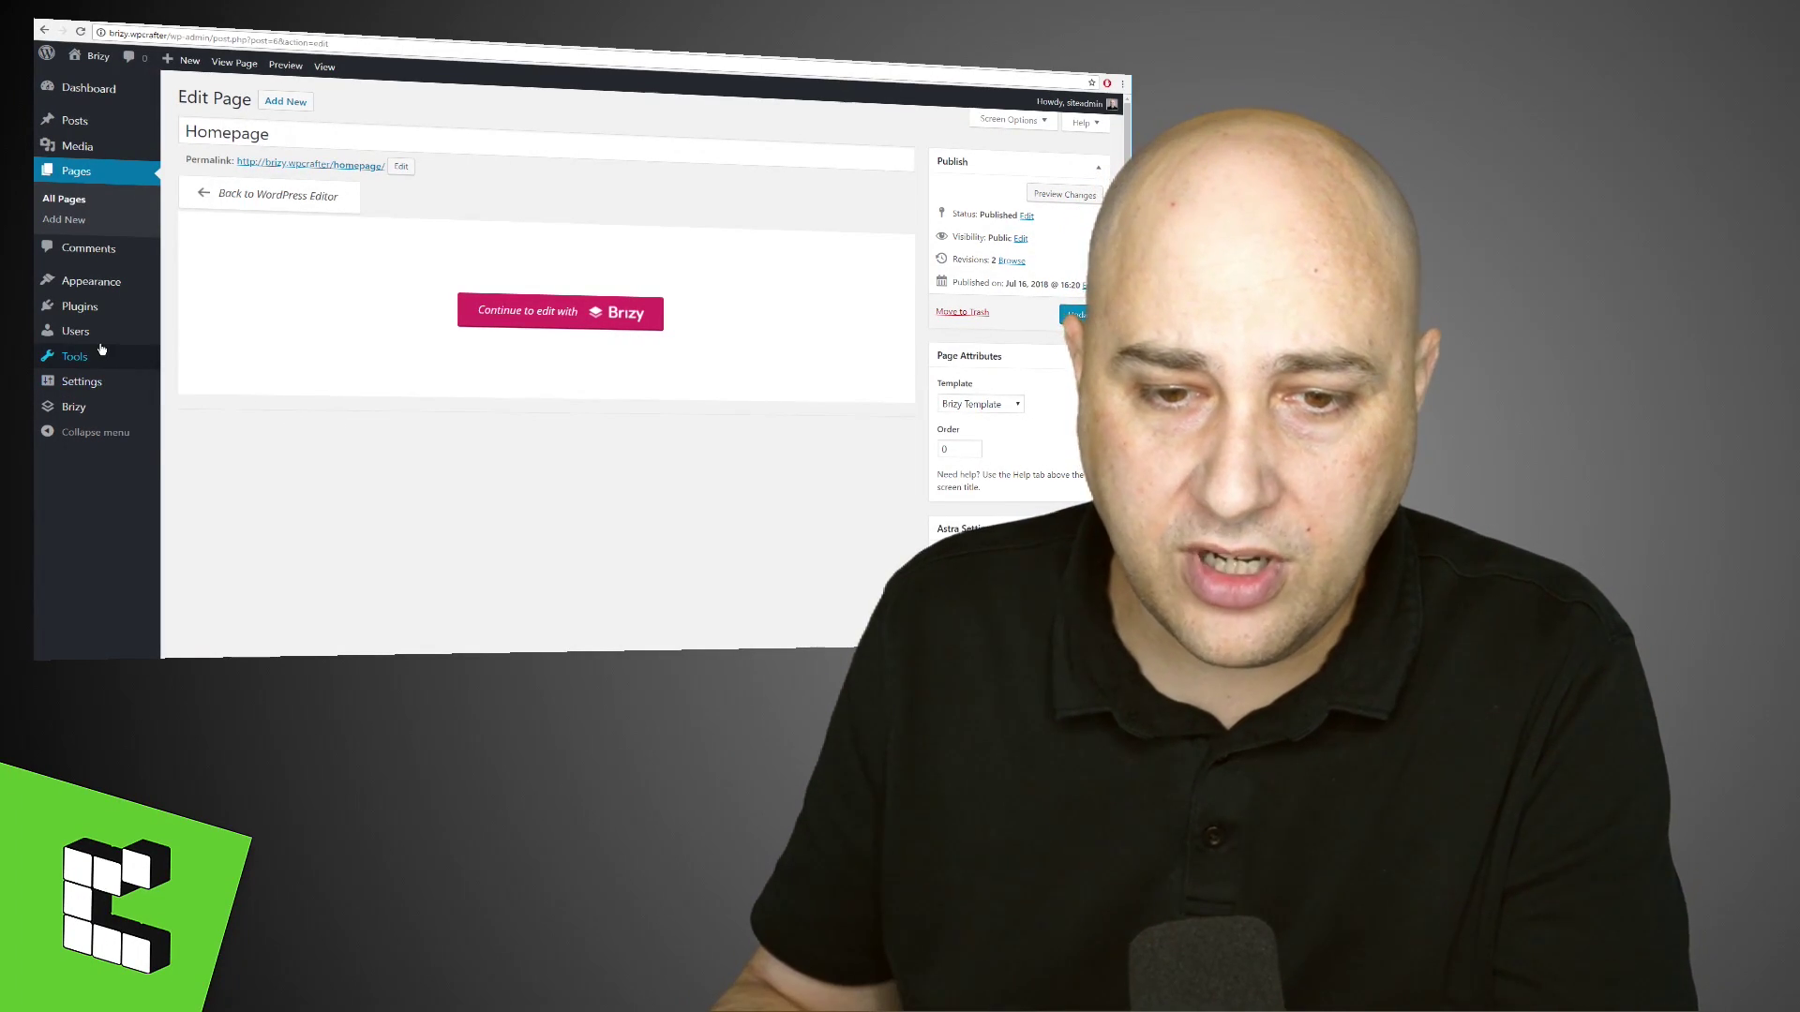
mouse_move(99, 337)
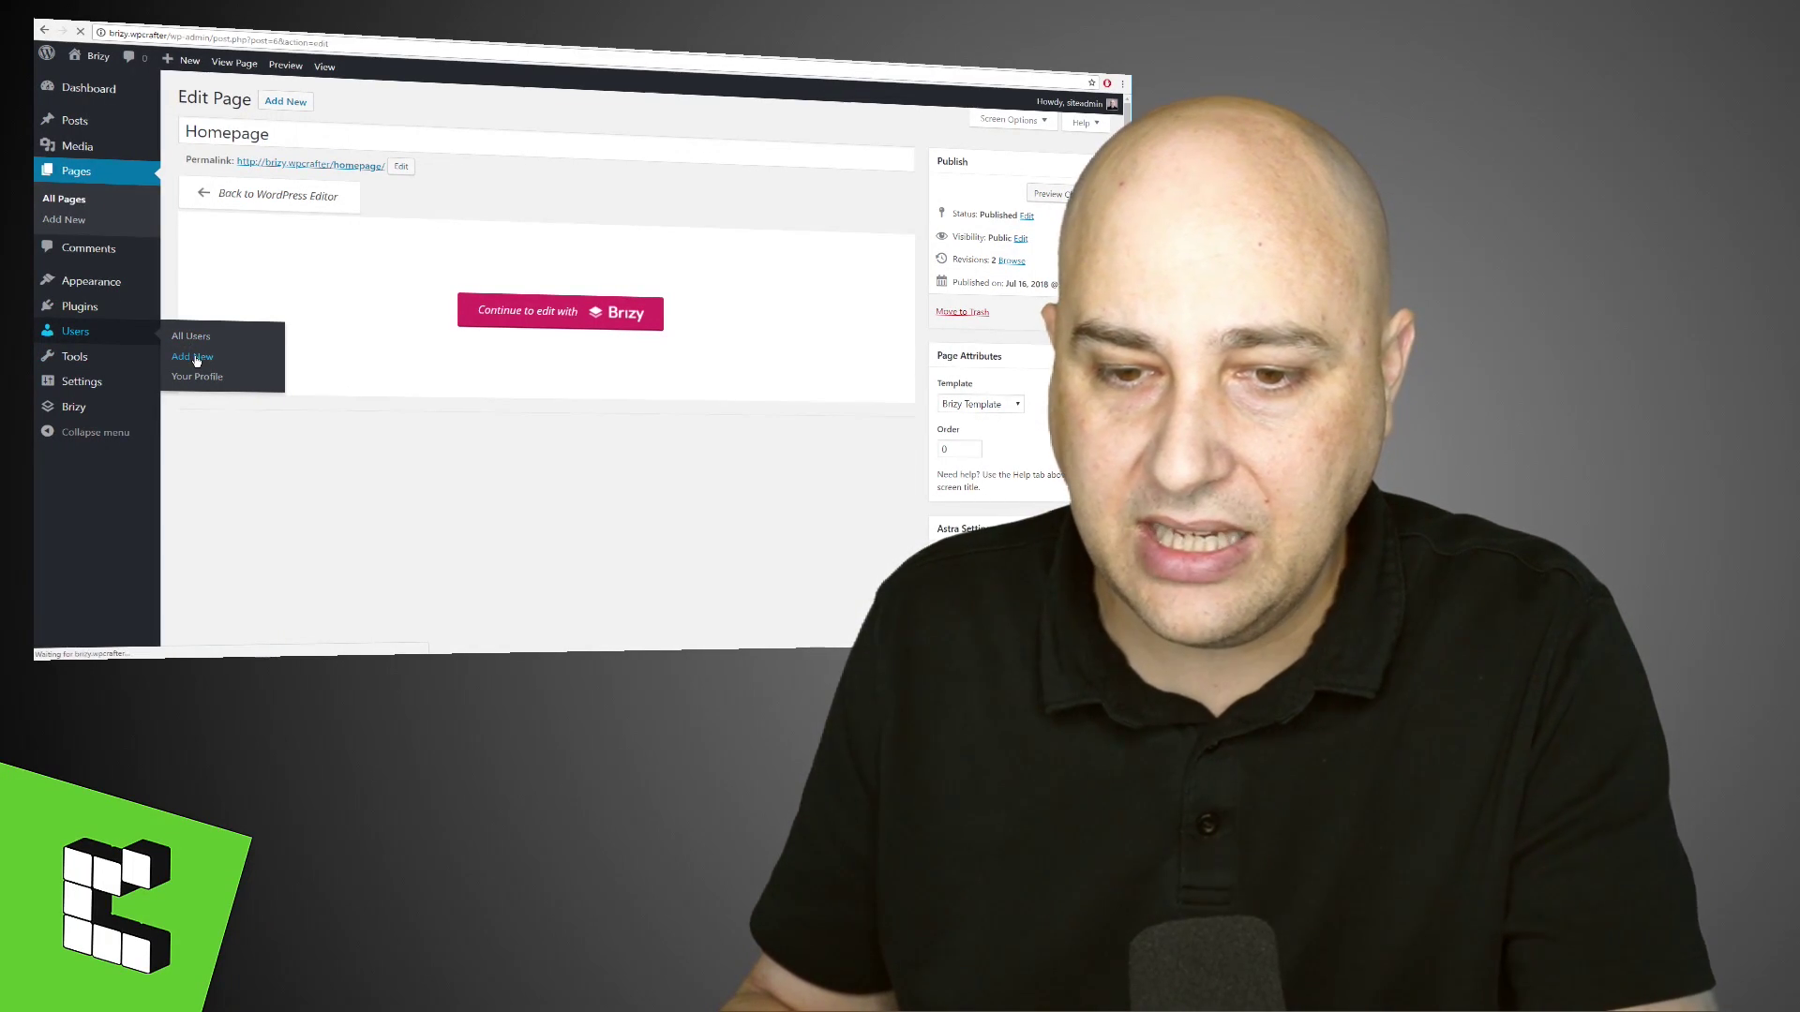
left_click(192, 356)
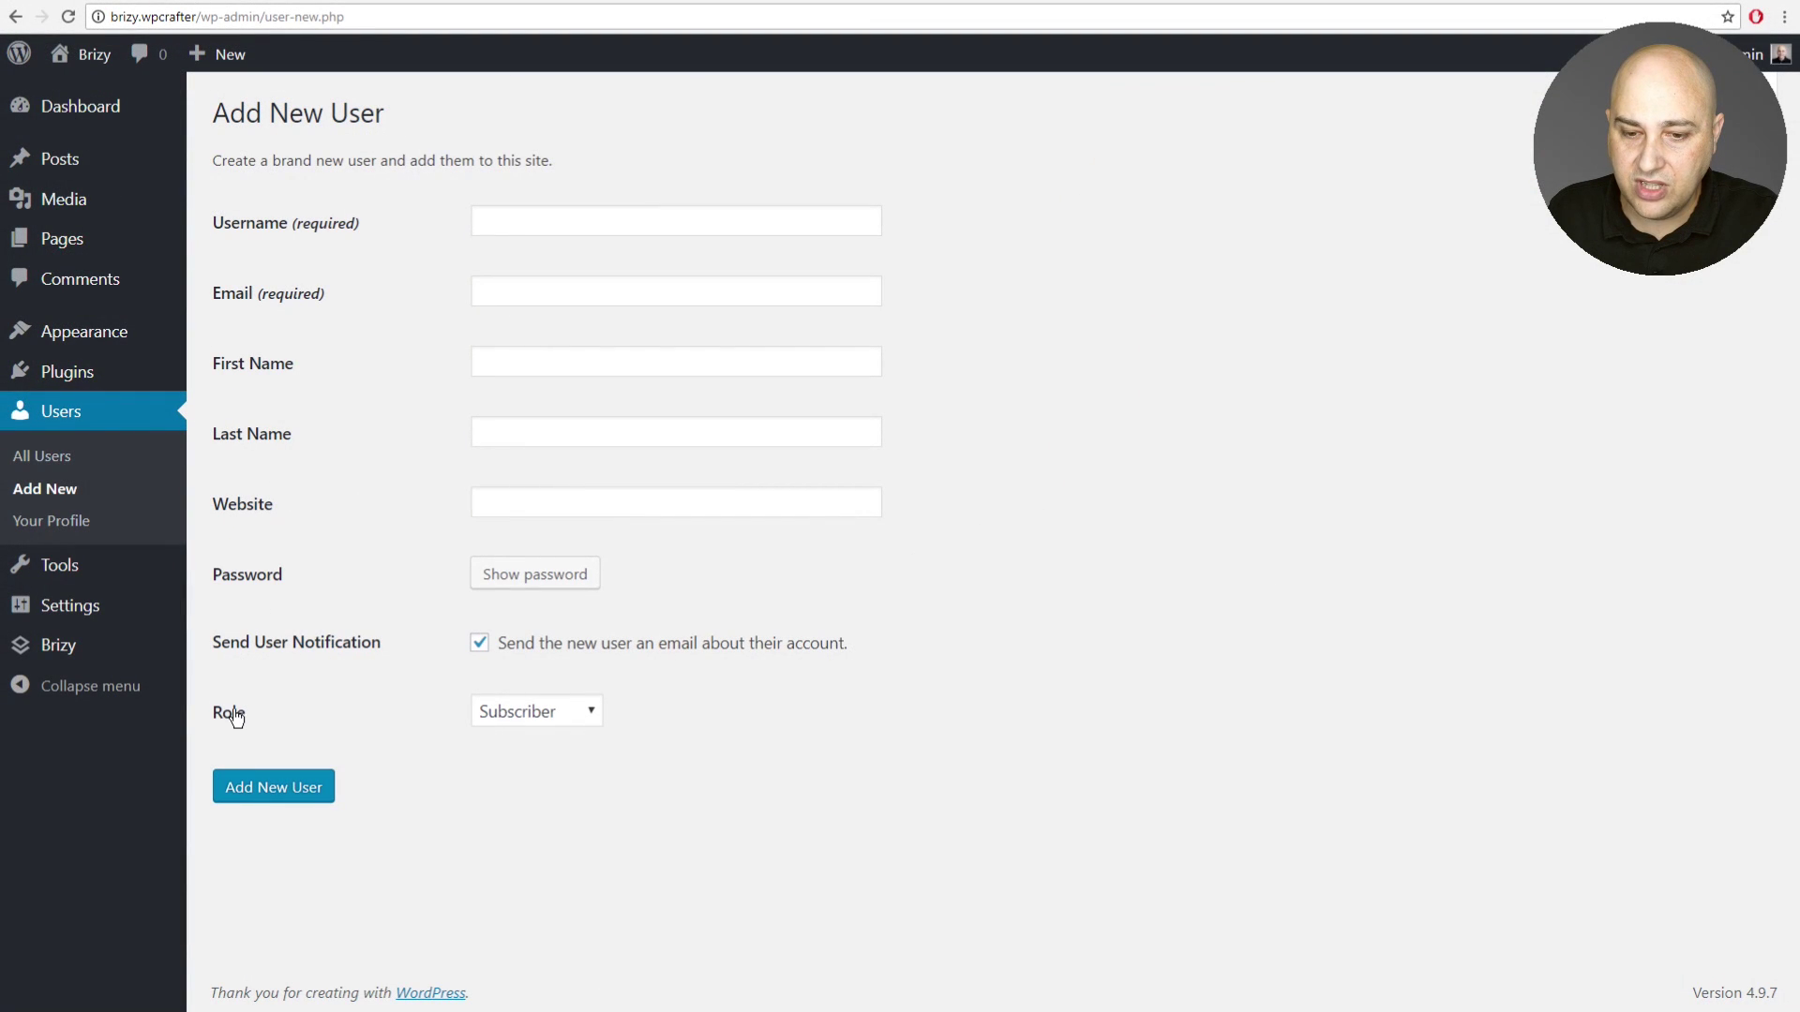
Review the user roles, leave the role at Subscriber, and go to Brizy's plugin settings.
left_click(540, 711)
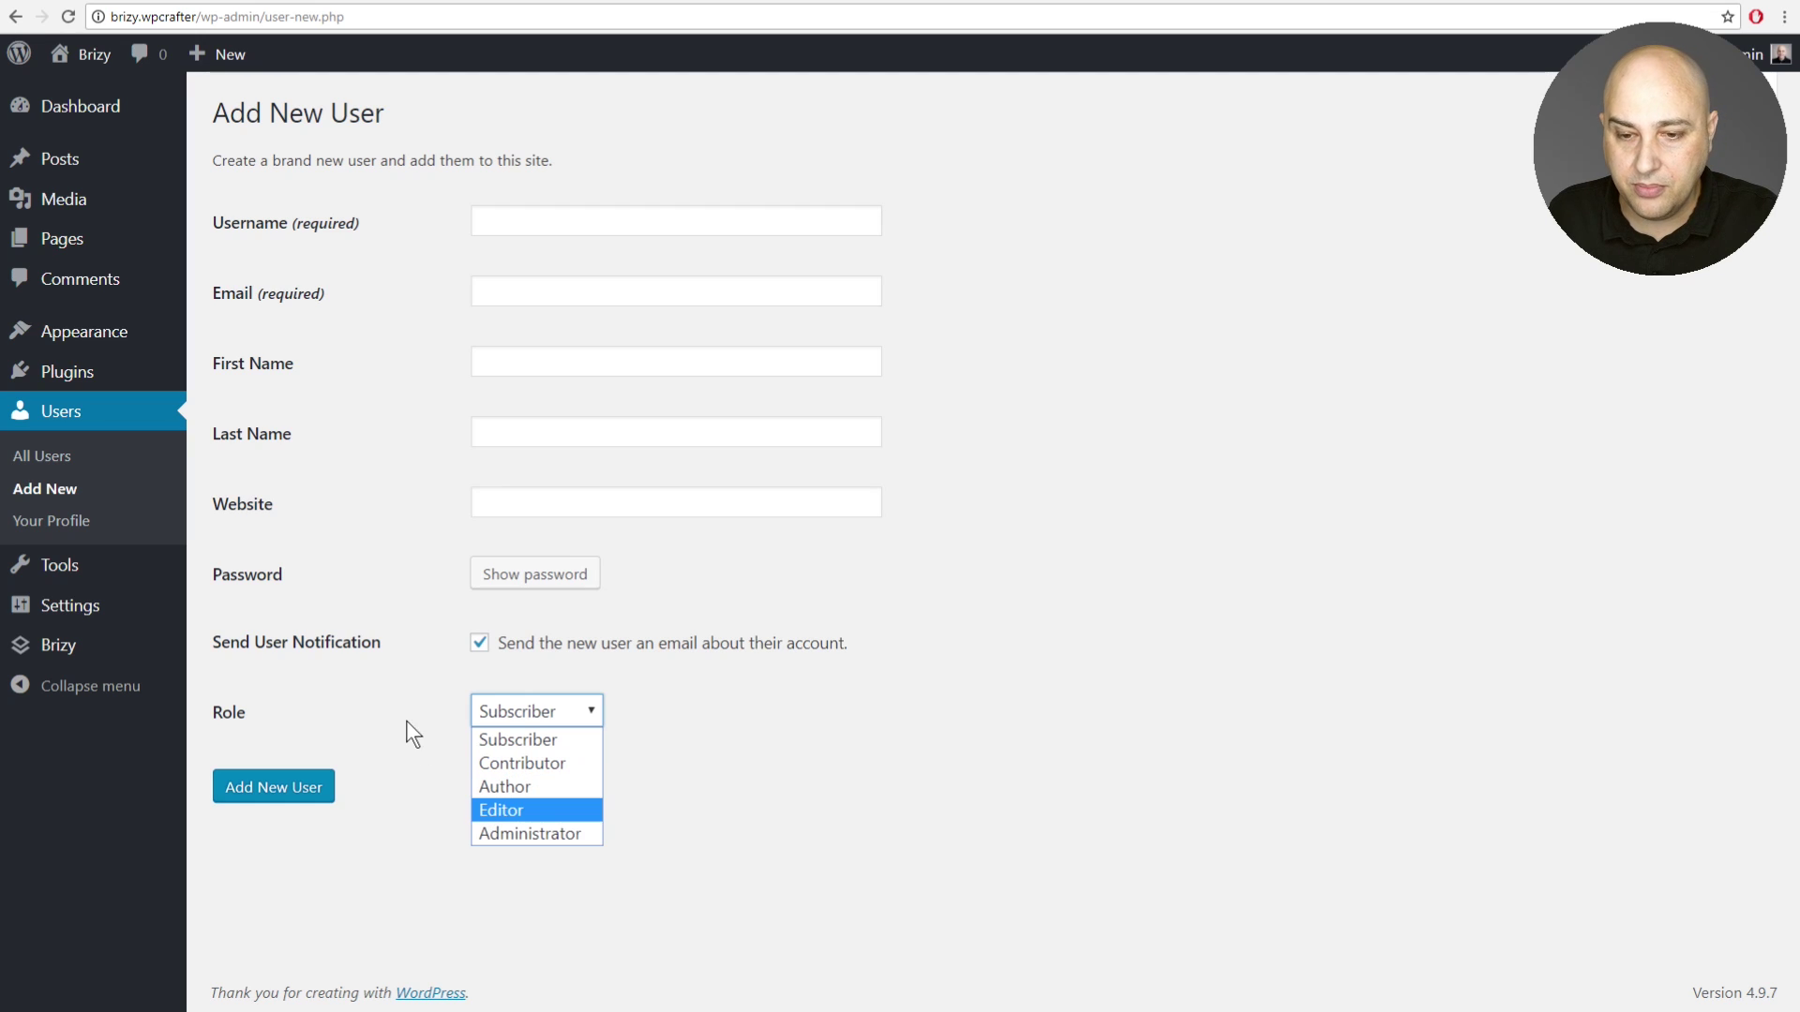
left_click(392, 689)
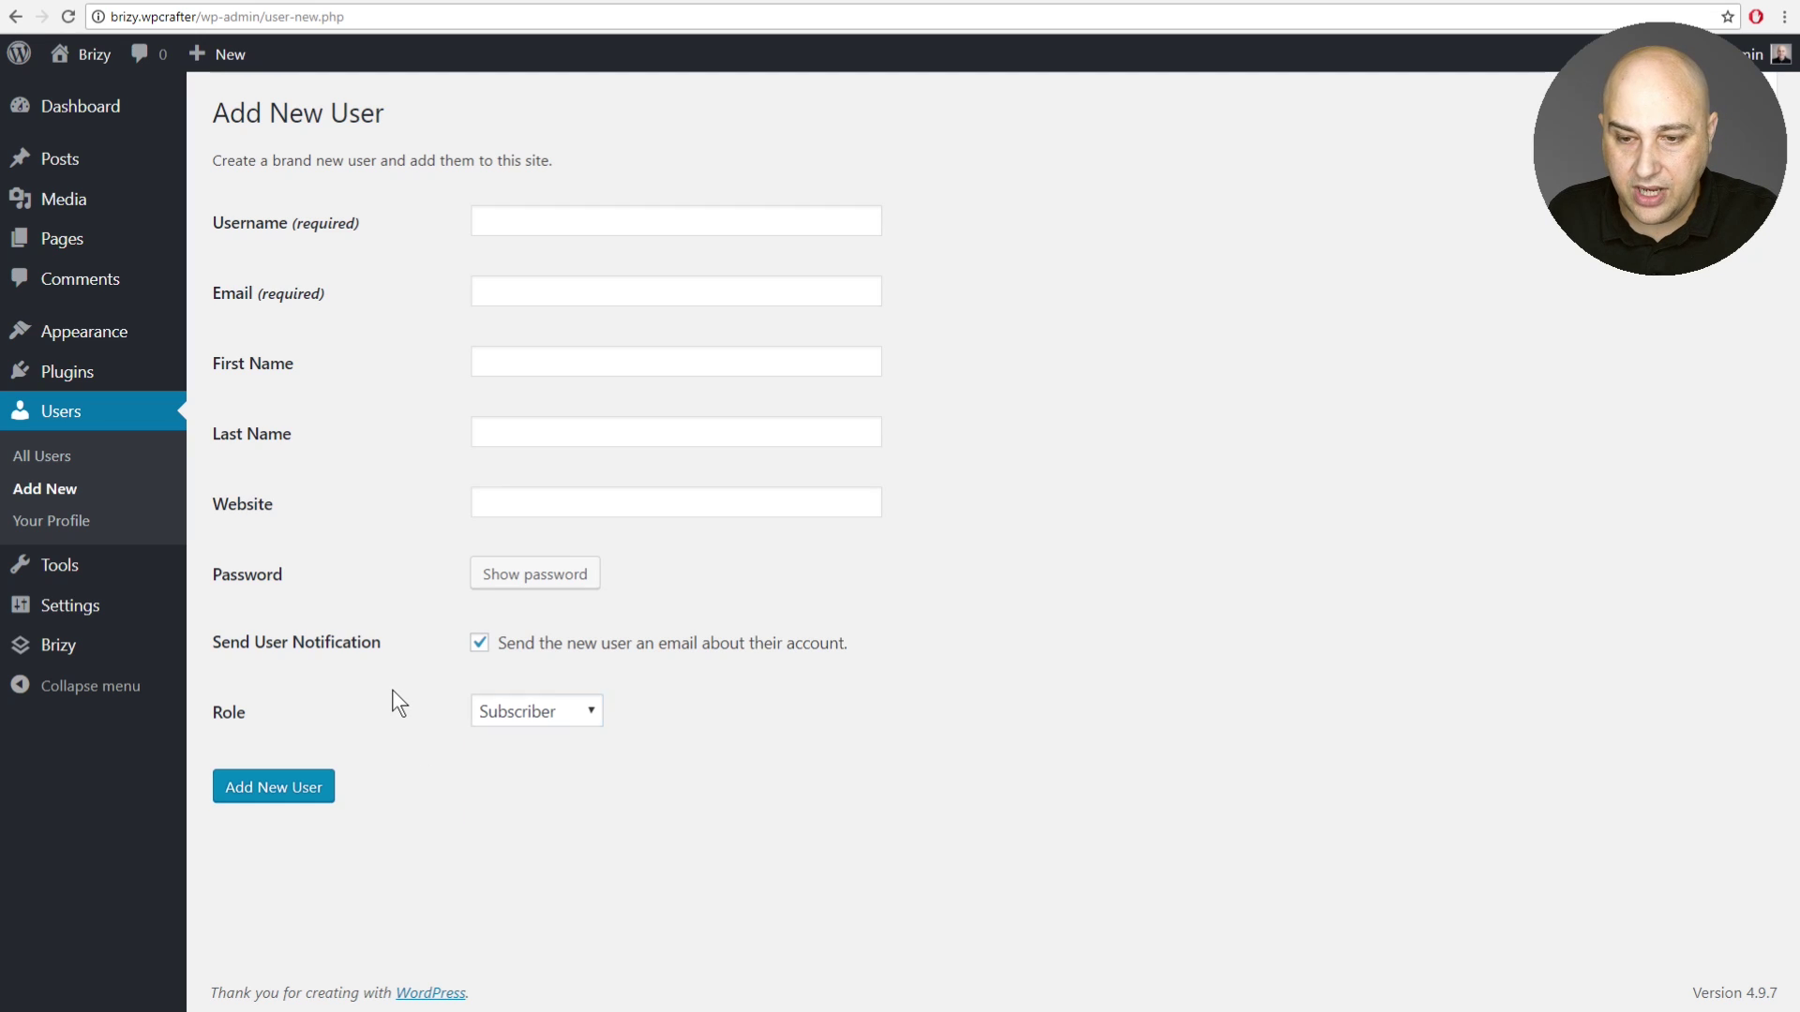
left_click(81, 653)
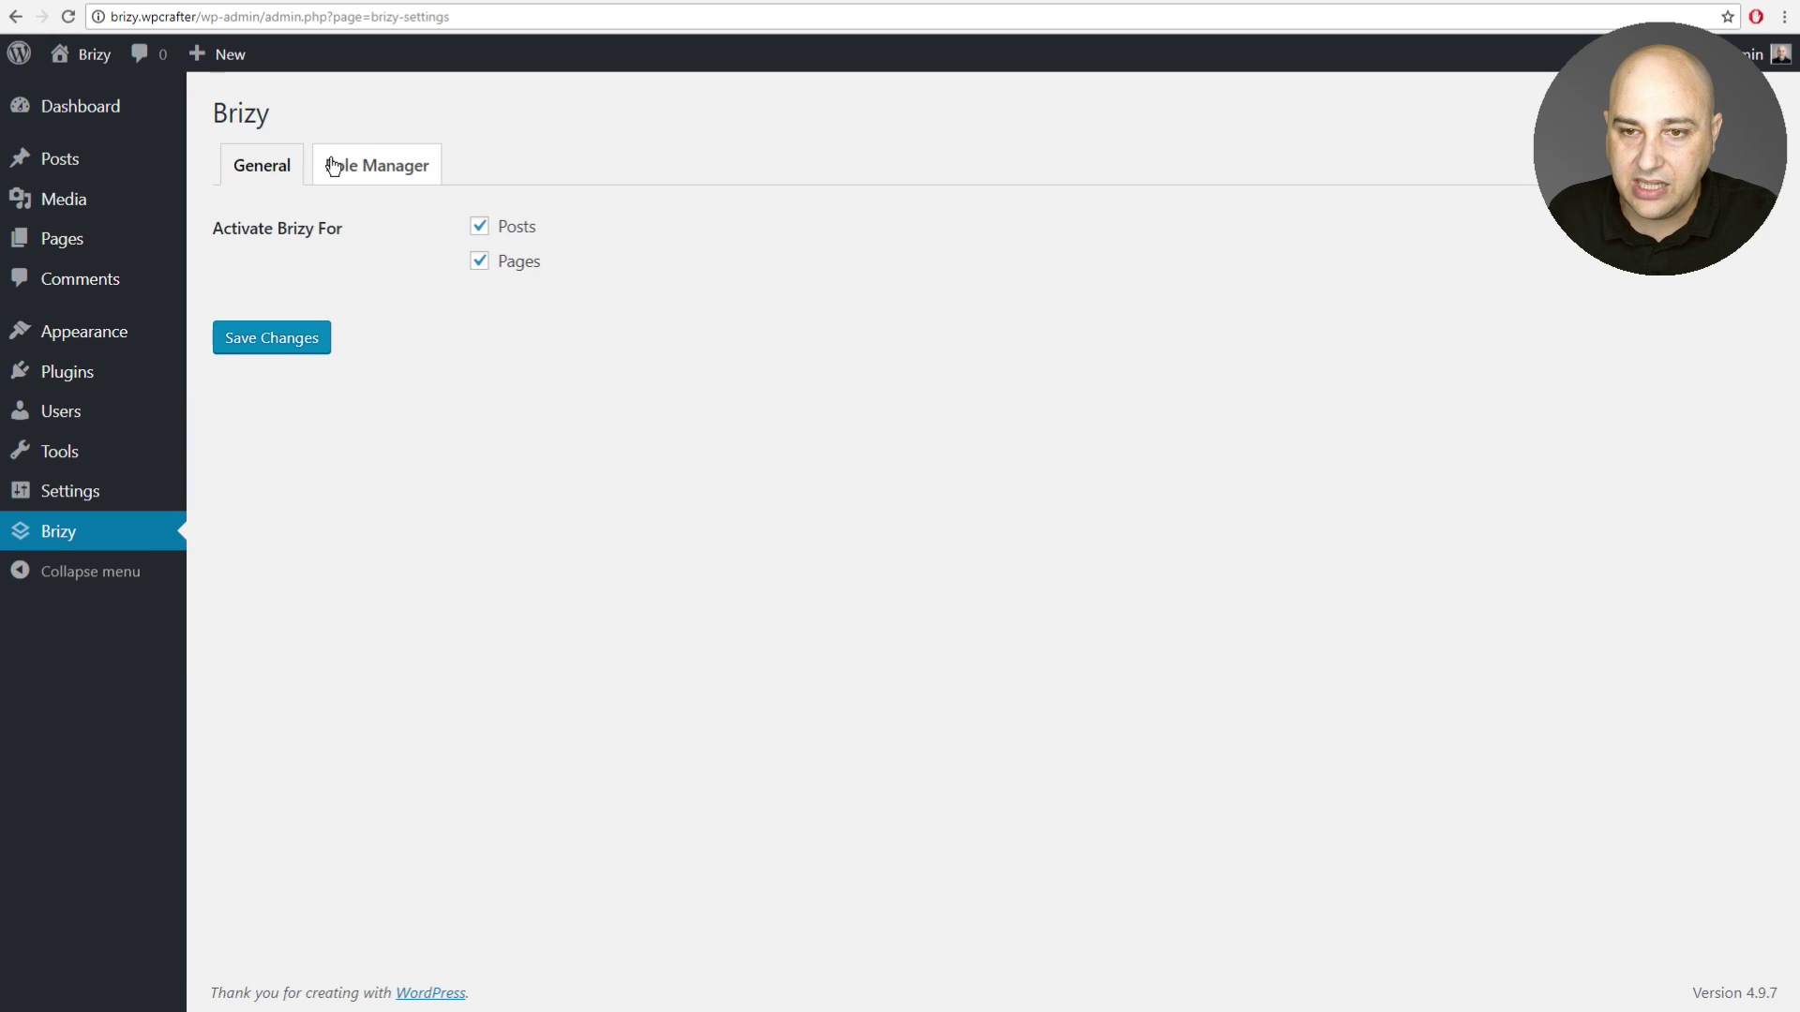
Open Brizy's Role Manager tab and check the Editor's access options, leaving Full Access.
left_click(392, 171)
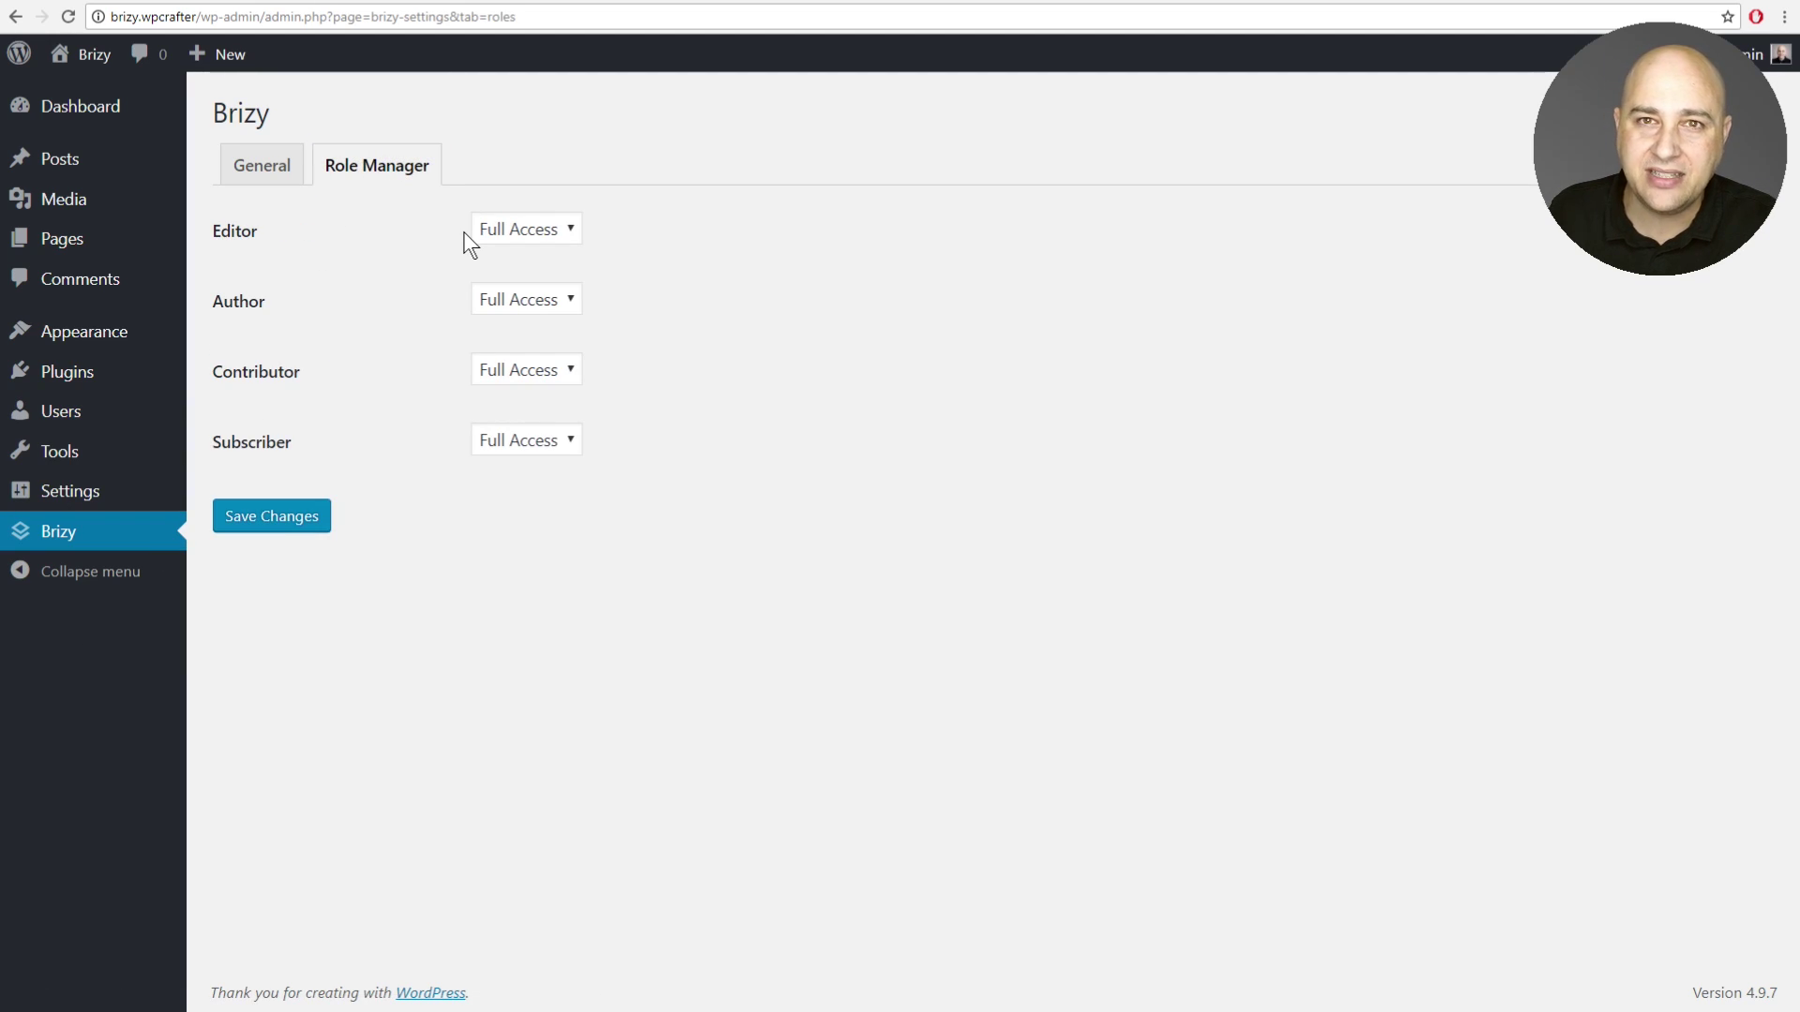
left_click(572, 232)
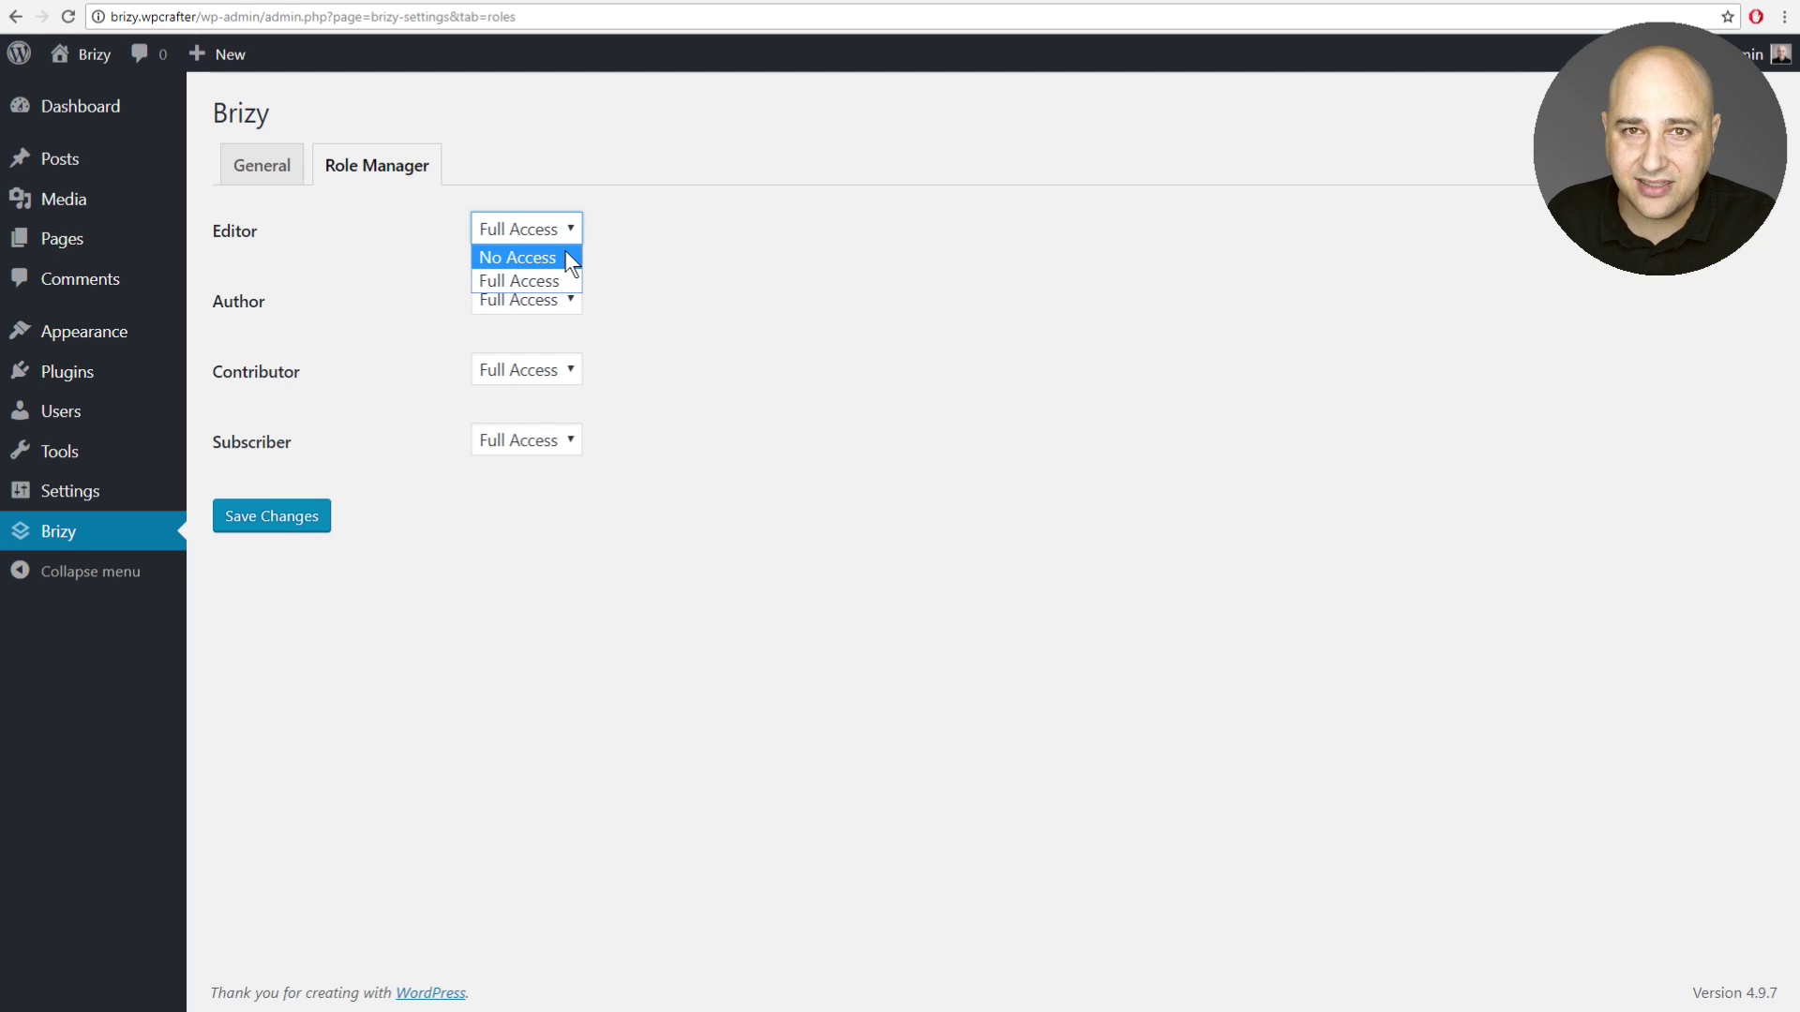
left_click(695, 251)
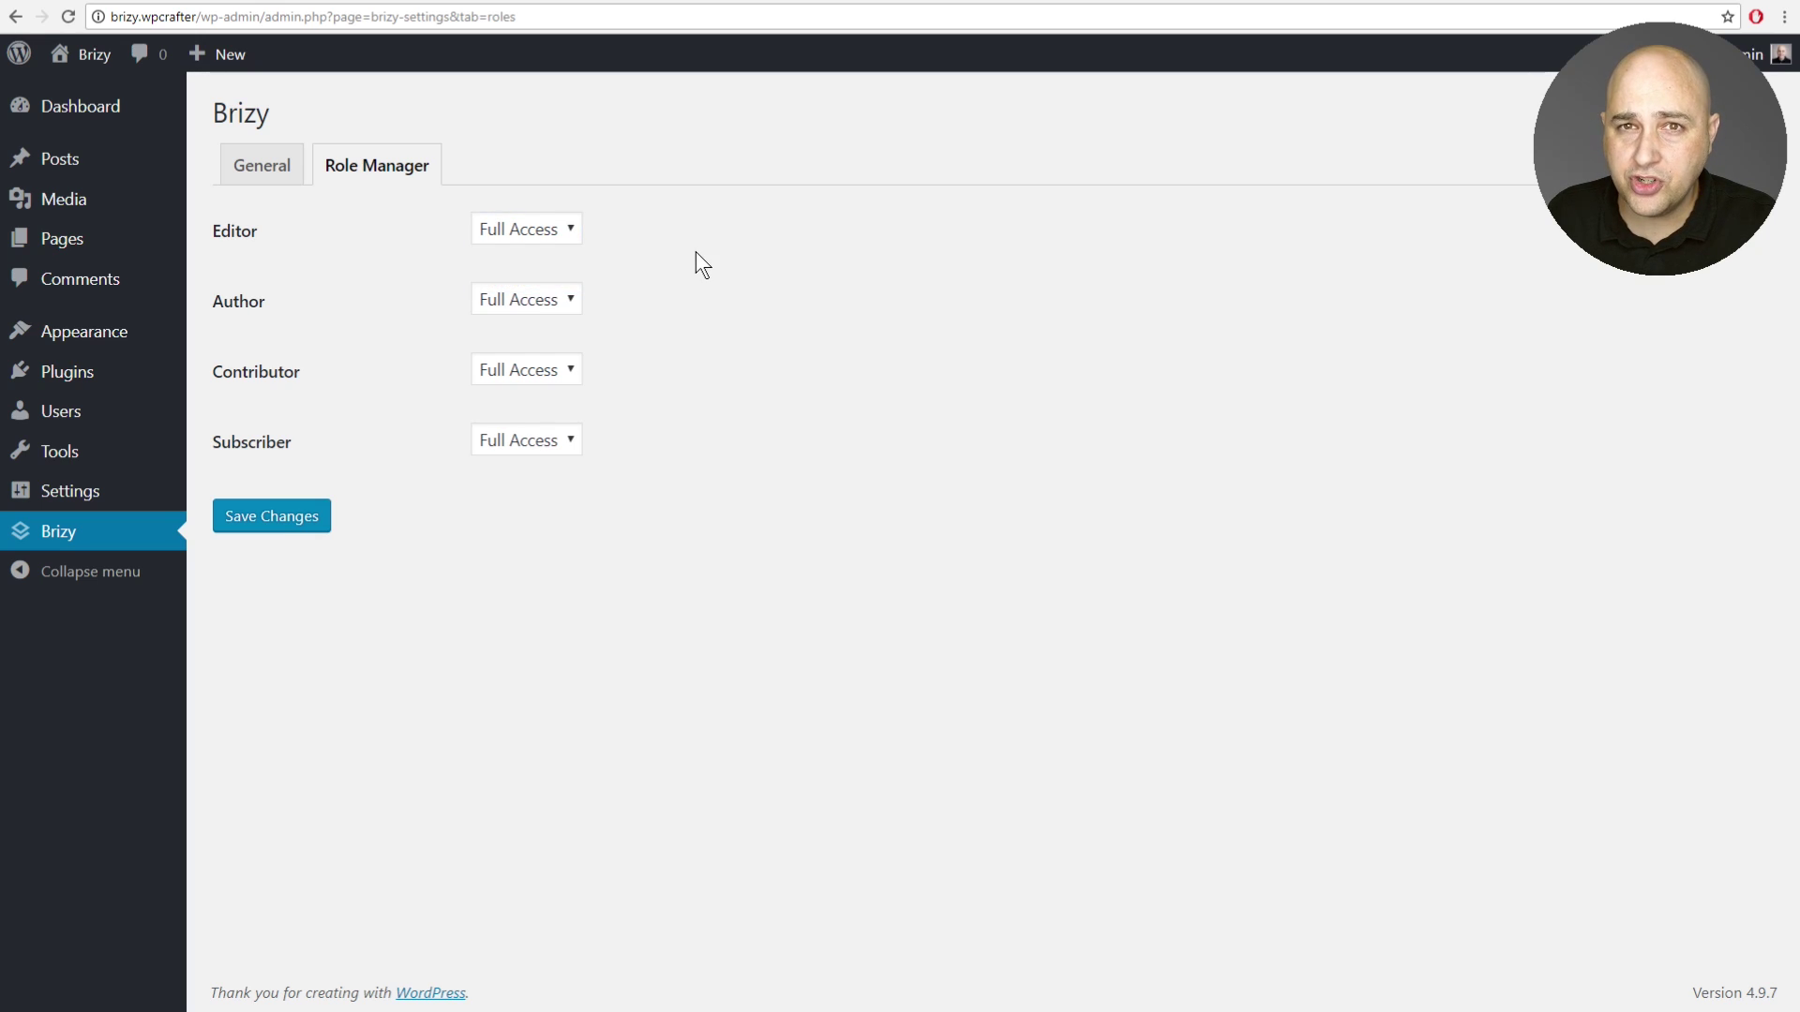